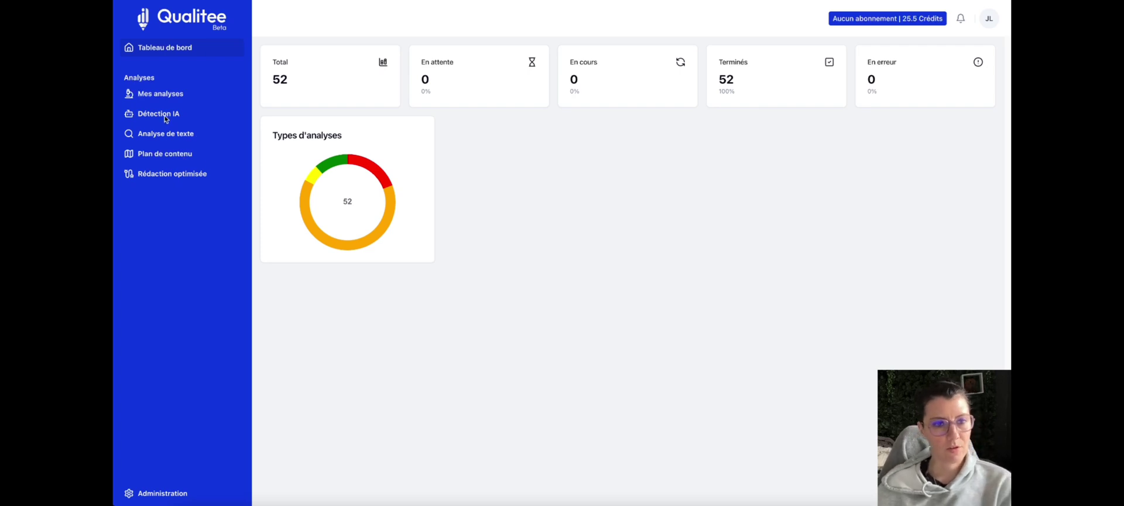
Start an optimised article with the main keyword "café déshydrate" and the search intent Informationnelle
{"action": "left_click", "coordinate": [181, 178]}
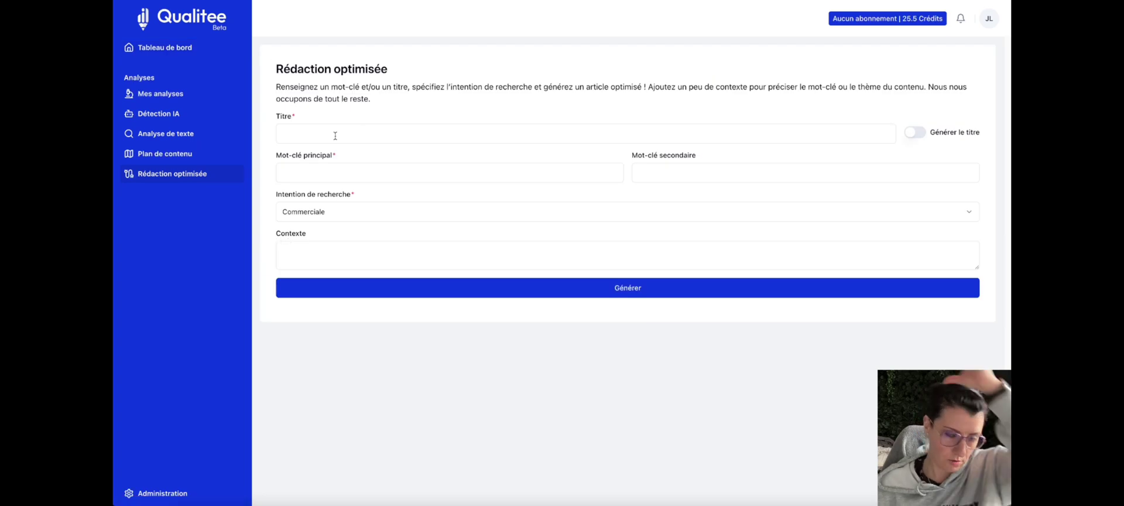
{"action": "left_click", "coordinate": [329, 174]}
{"action": "type", "text": "café dé"}
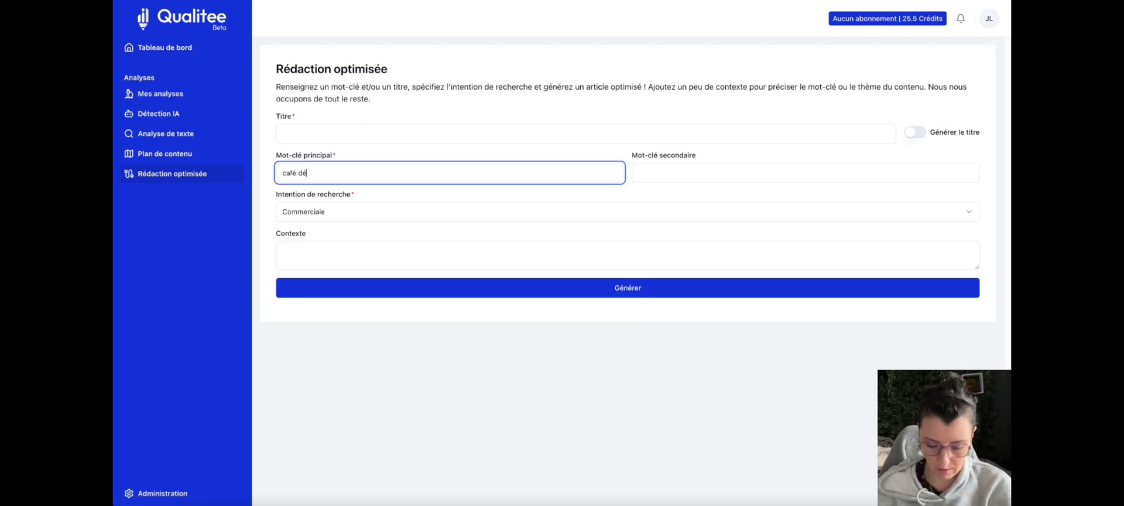
{"action": "type", "text": "shydrate"}
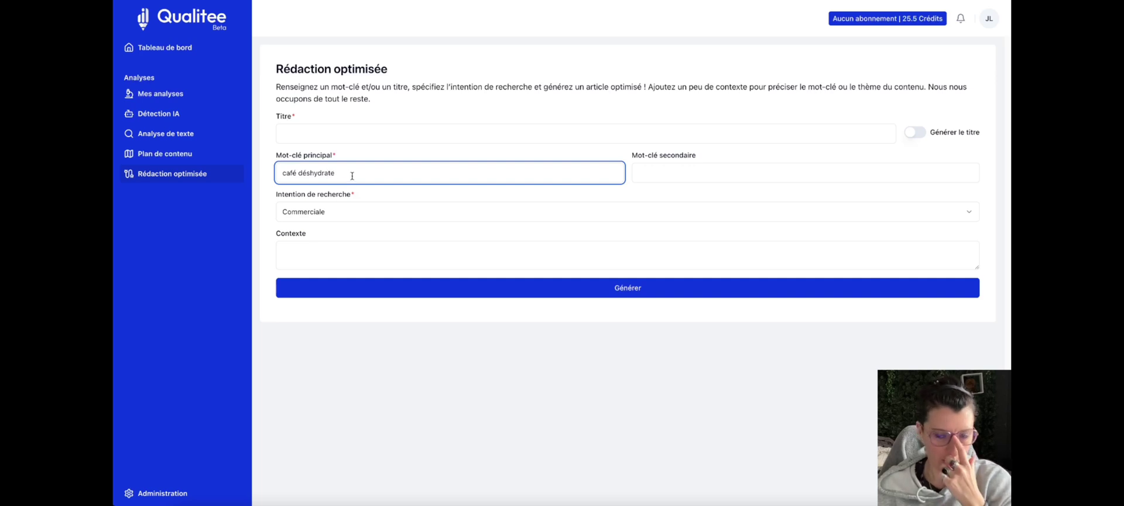
{"action": "left_click", "coordinate": [370, 216]}
{"action": "left_click", "coordinate": [370, 216]}
{"action": "left_click", "coordinate": [336, 230]}
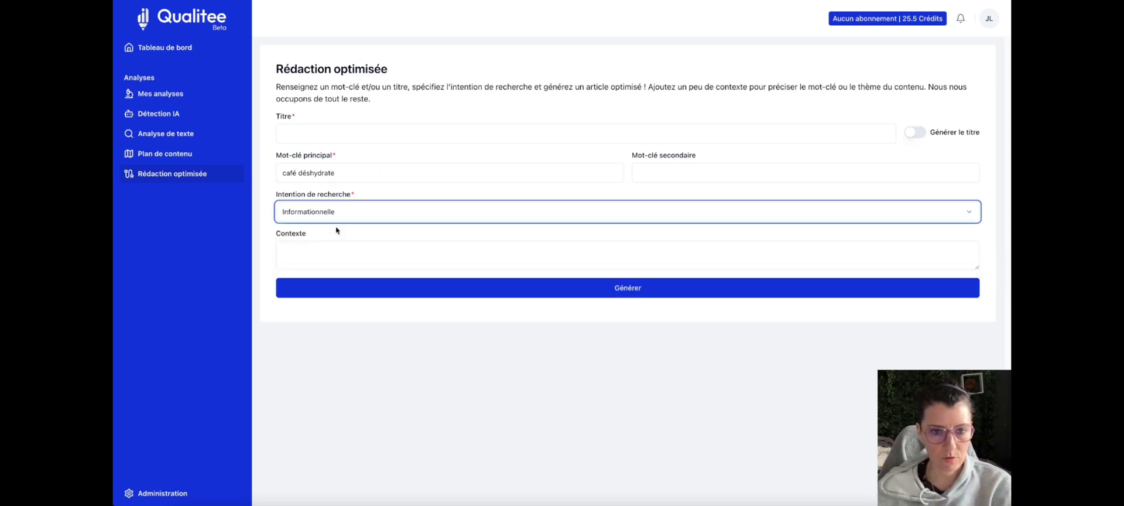
Enable automatic title generation, leave the context empty and generate the optimised article
{"action": "left_click", "coordinate": [314, 137]}
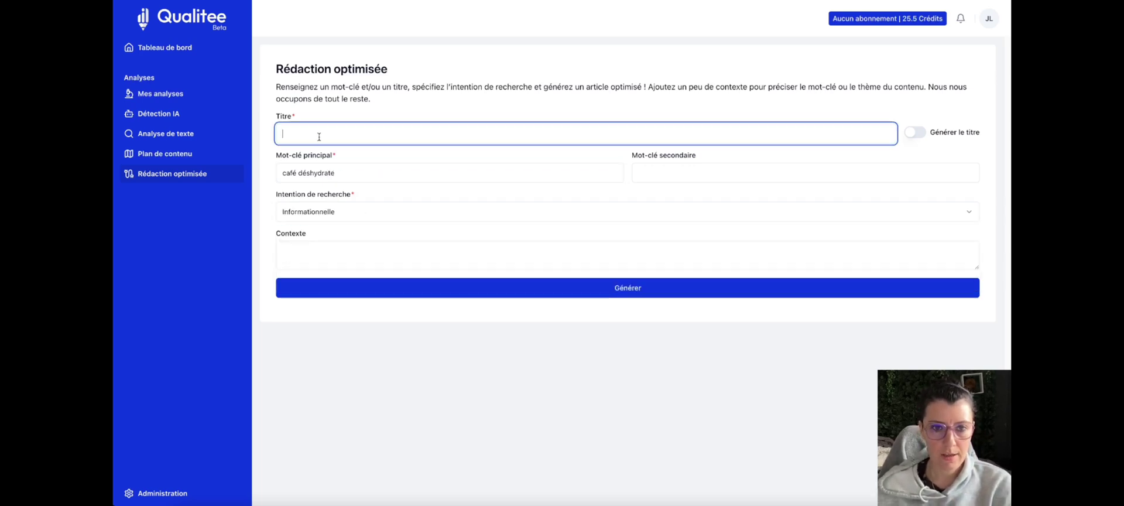
{"action": "left_click", "coordinate": [917, 135]}
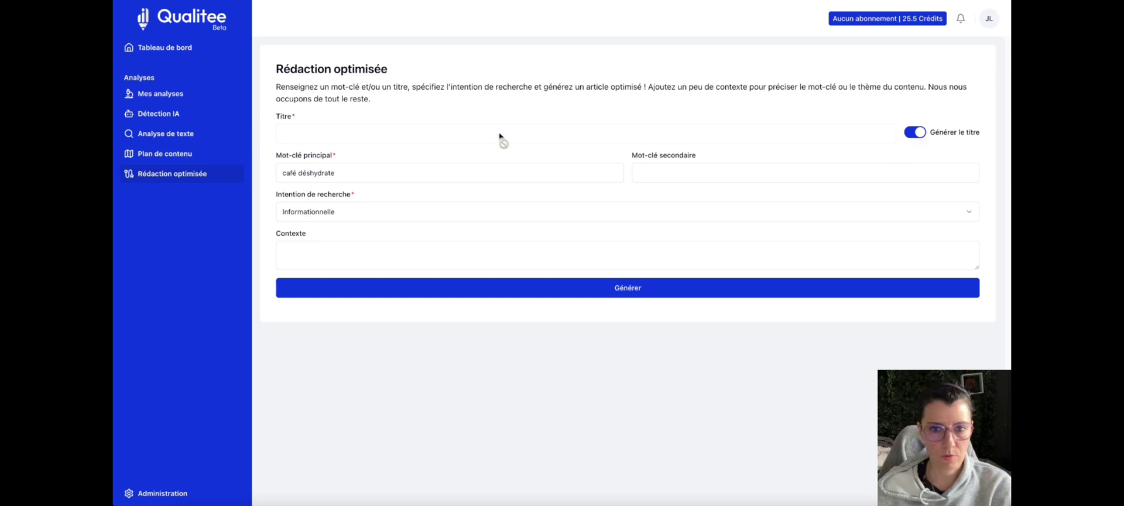
{"action": "left_click", "coordinate": [299, 257]}
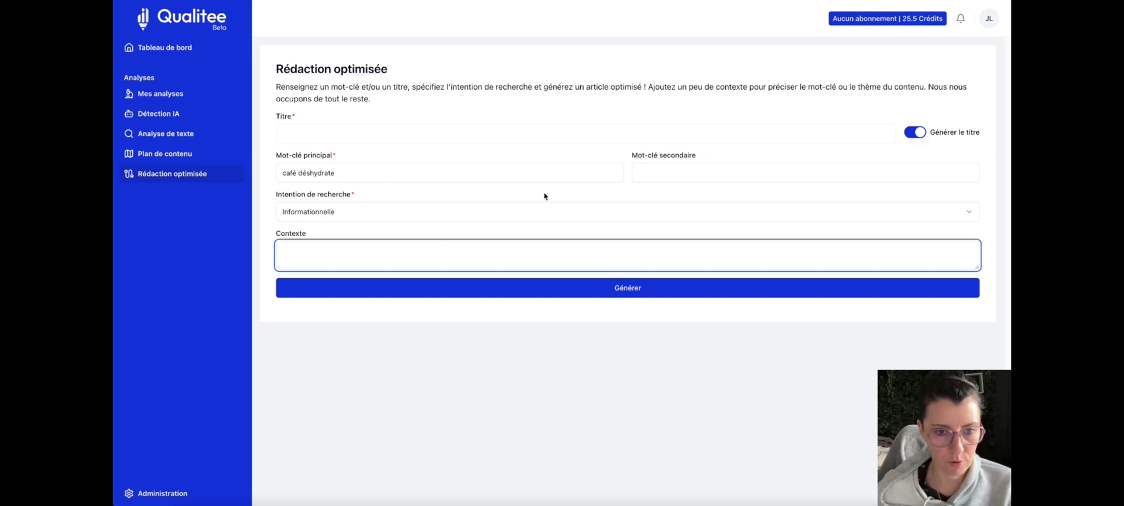
{"action": "left_click", "coordinate": [428, 293]}
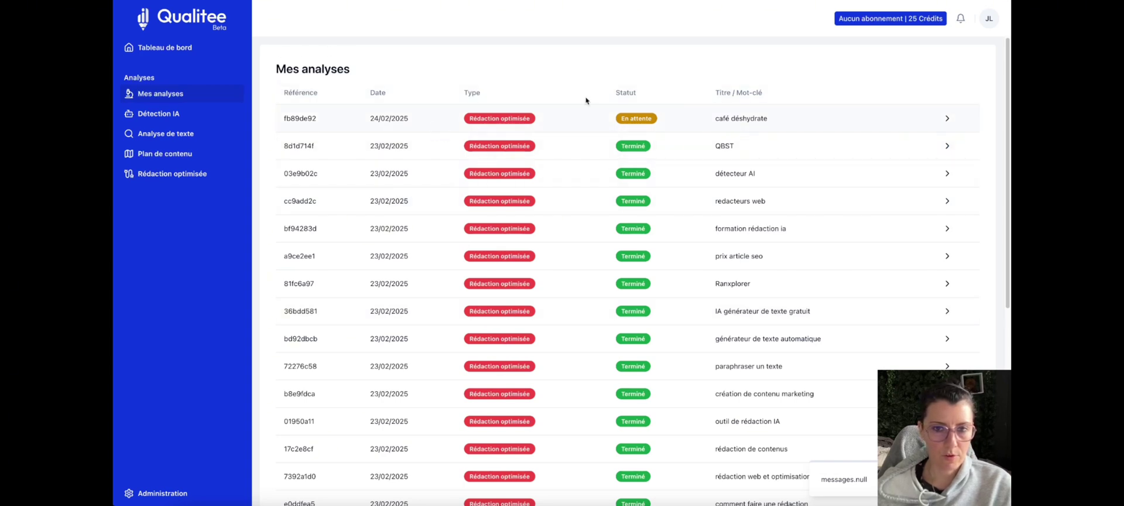
Create a content plan for the main keyword "café bienfaits", without a secondary keyword or context, and launch its analysis
{"action": "left_click", "coordinate": [169, 155]}
{"action": "left_click", "coordinate": [402, 132]}
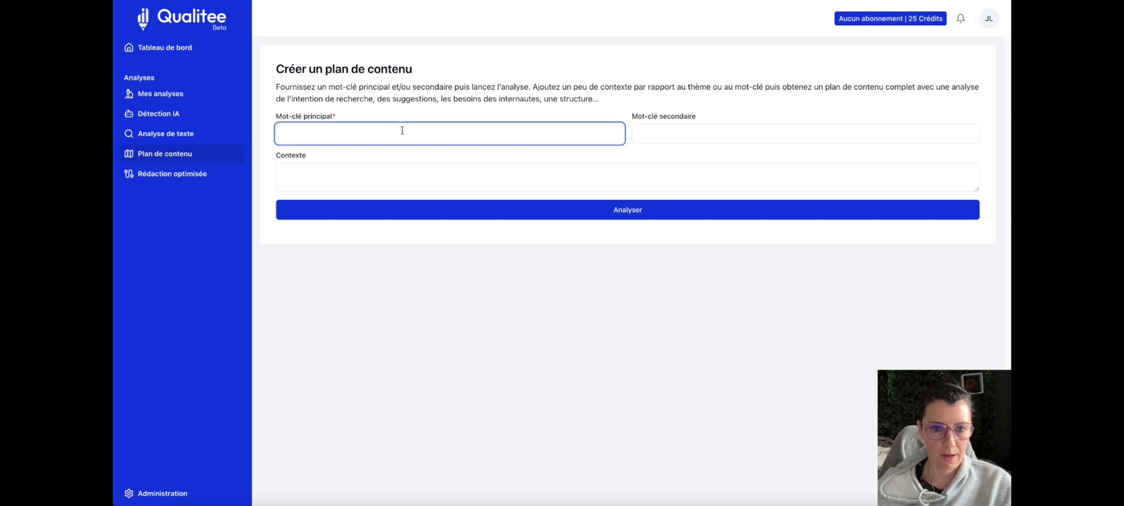
{"action": "type", "text": "café"}
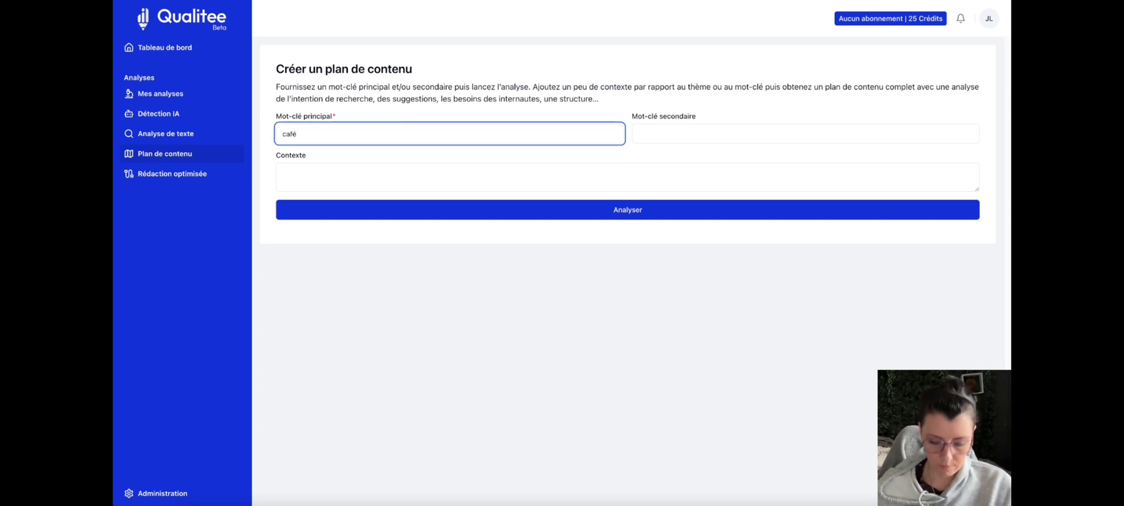
{"action": "type", "text": " bienfaits"}
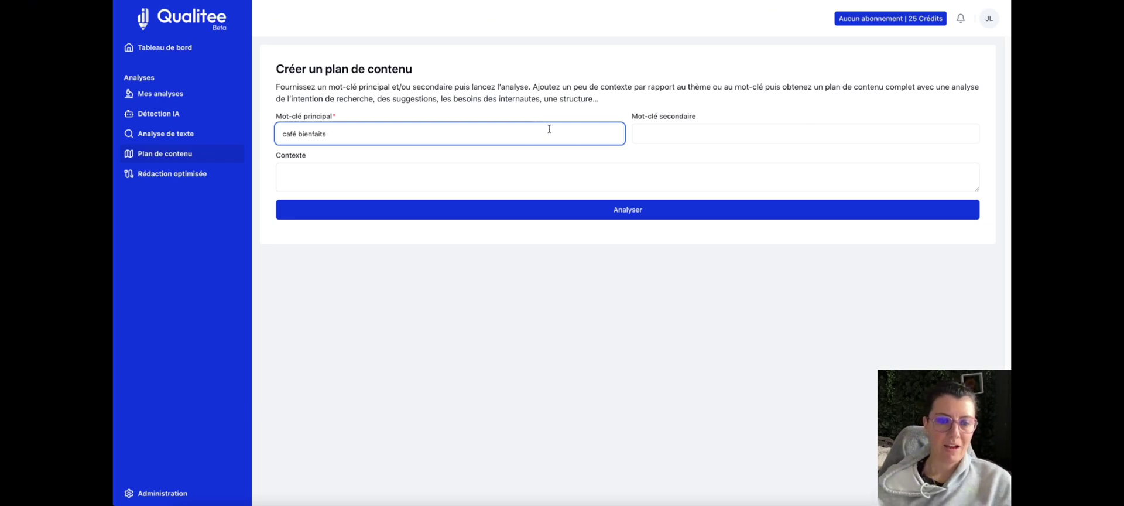
{"action": "left_click", "coordinate": [663, 126]}
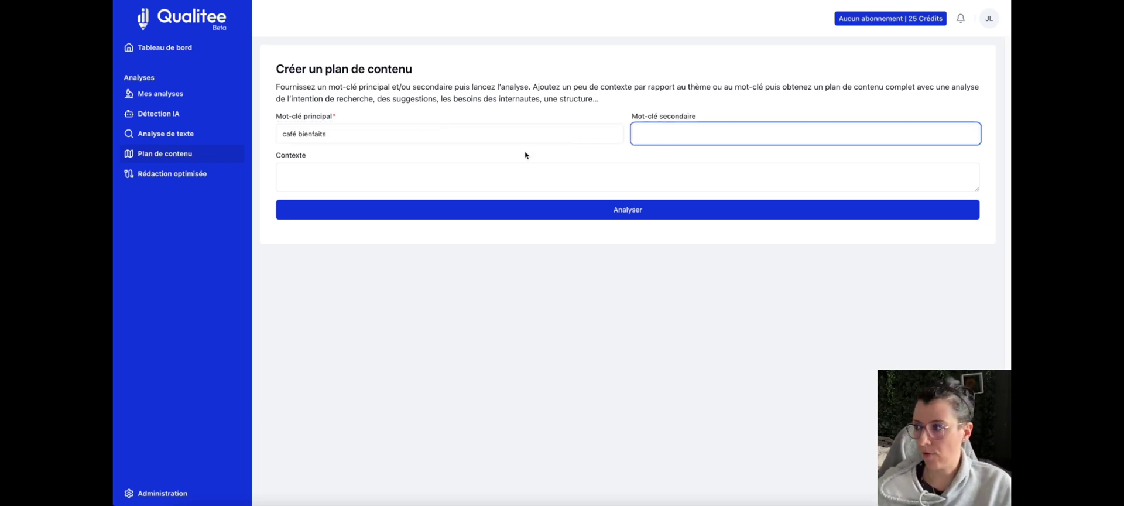
{"action": "left_click", "coordinate": [446, 170]}
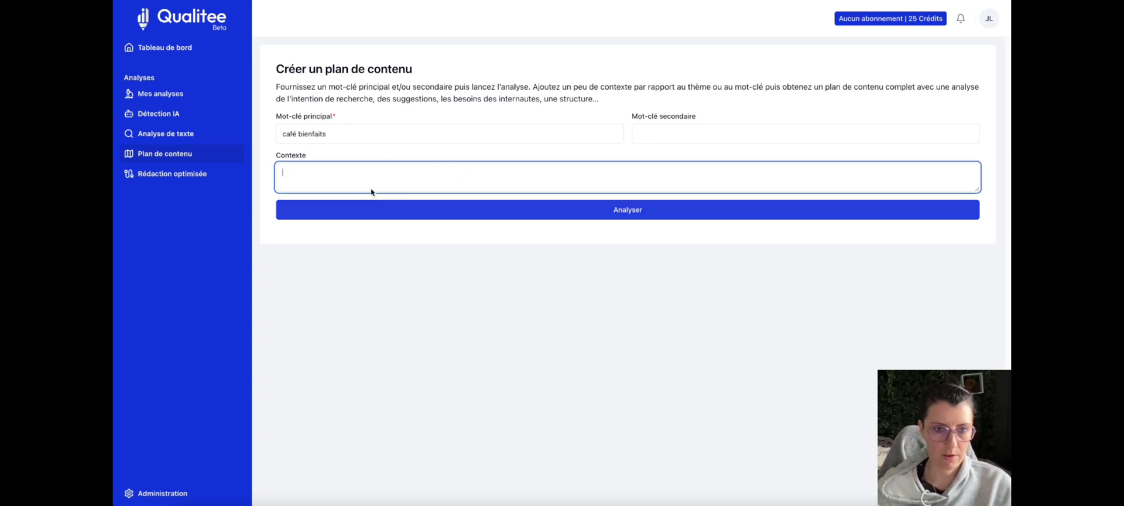
{"action": "left_click", "coordinate": [391, 215]}
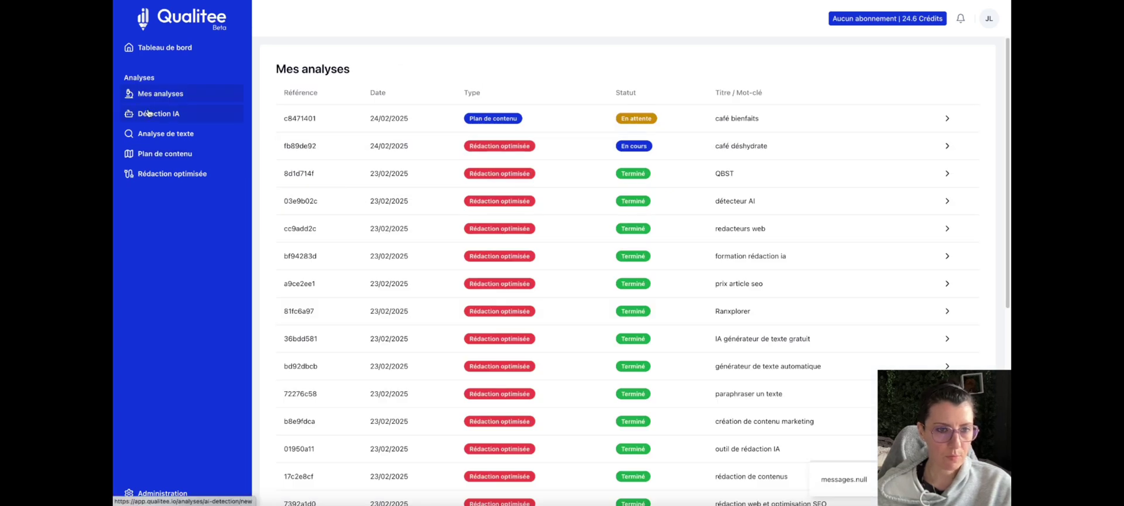
View the new AI detection form with its title and content fields
{"action": "left_click", "coordinate": [148, 113]}
{"action": "left_click", "coordinate": [307, 135]}
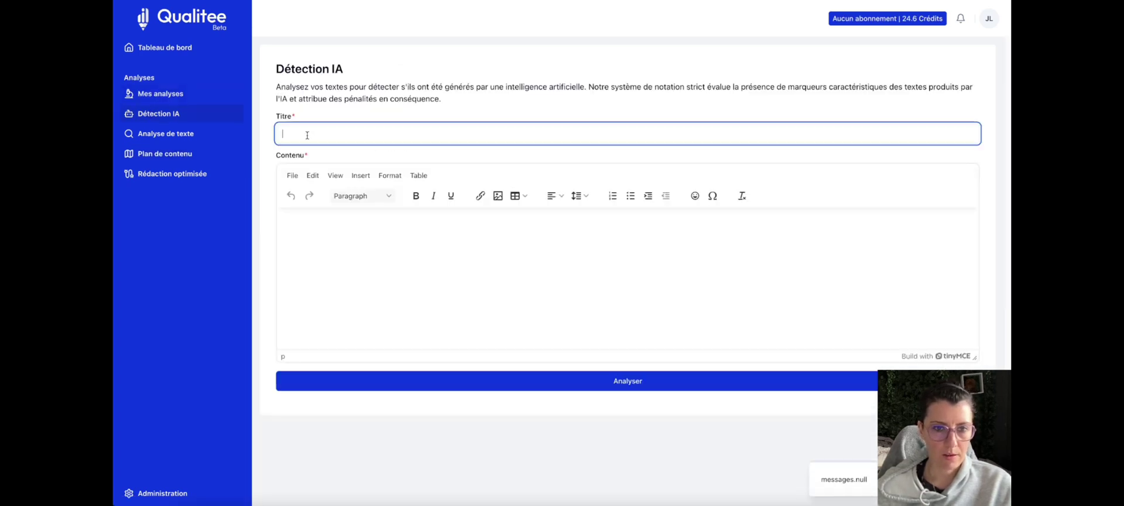
{"action": "left_click", "coordinate": [354, 236]}
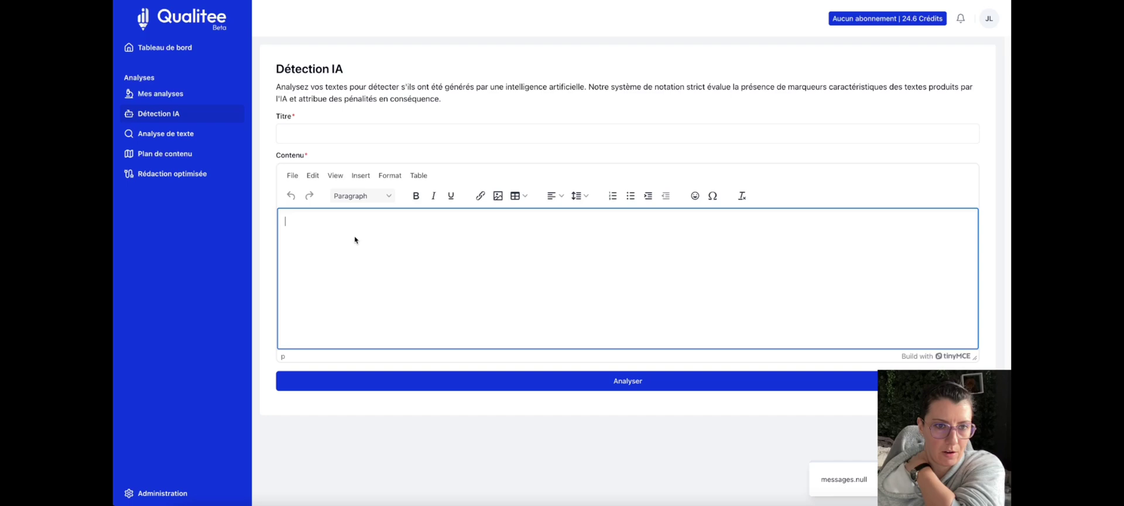
Open the AI detection result dated 04/02/2025 for "Le café hydrate-t-il vraiment ou dessèche-t-il l'organisme ?" from the second page of past analyses
{"action": "left_click", "coordinate": [188, 94]}
{"action": "scroll", "coordinate": [445, 263], "scroll_direction": "down", "scroll_amount": 6}
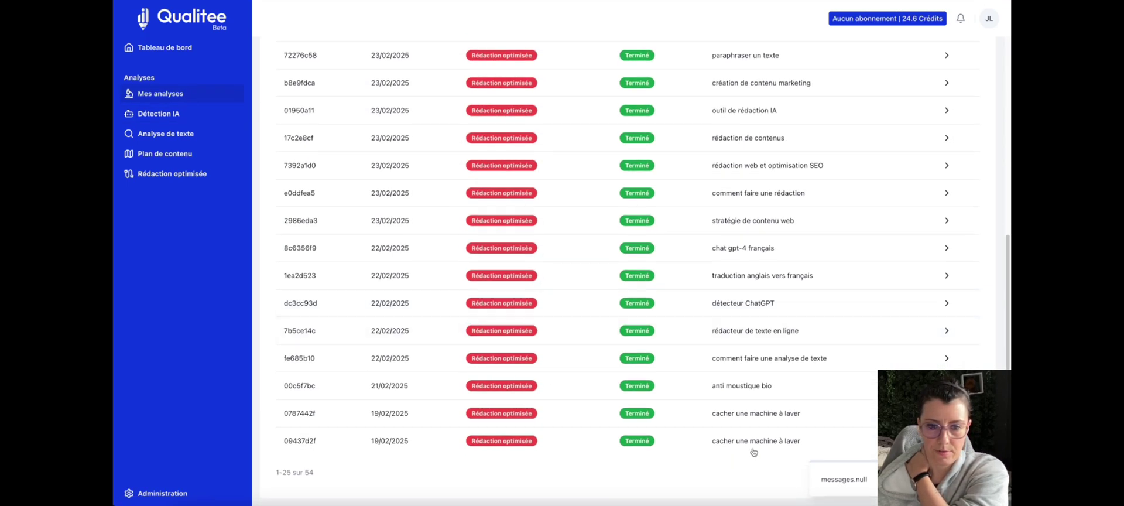
{"action": "scroll", "coordinate": [714, 368], "scroll_direction": "up", "scroll_amount": 6}
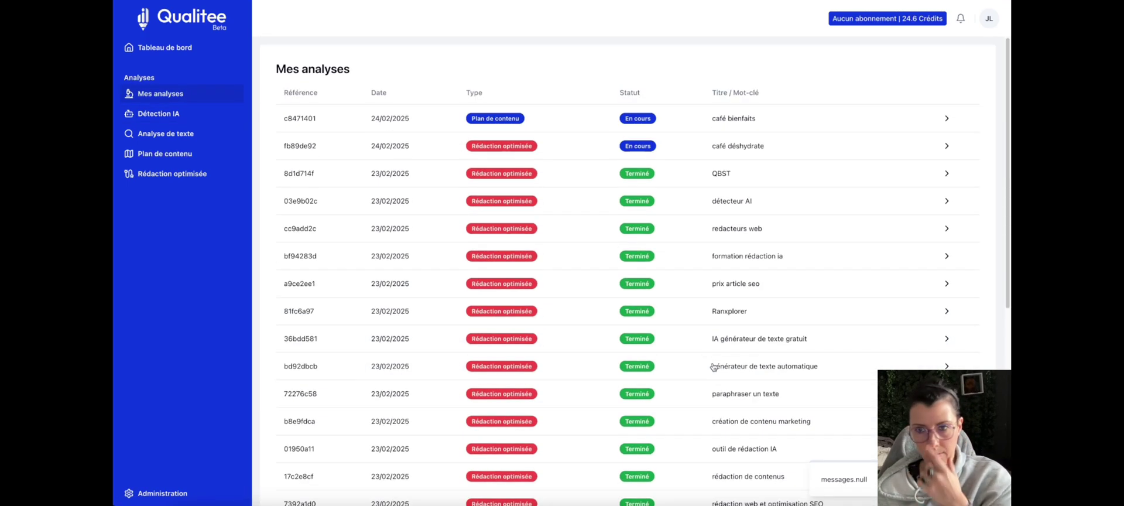
{"action": "scroll", "coordinate": [714, 368], "scroll_direction": "down", "scroll_amount": 6}
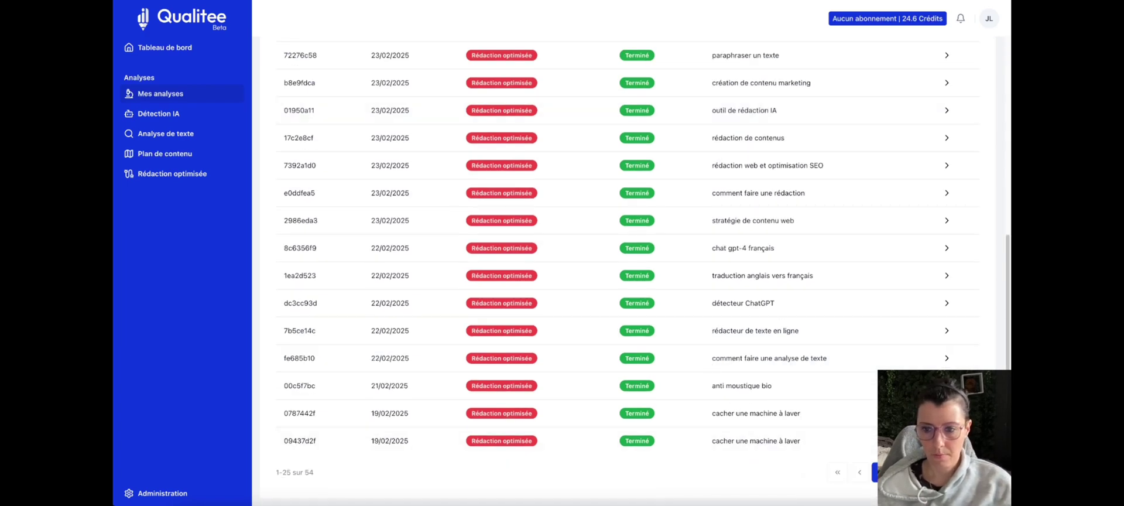
{"action": "left_click", "coordinate": [903, 472]}
{"action": "left_click", "coordinate": [445, 110]}
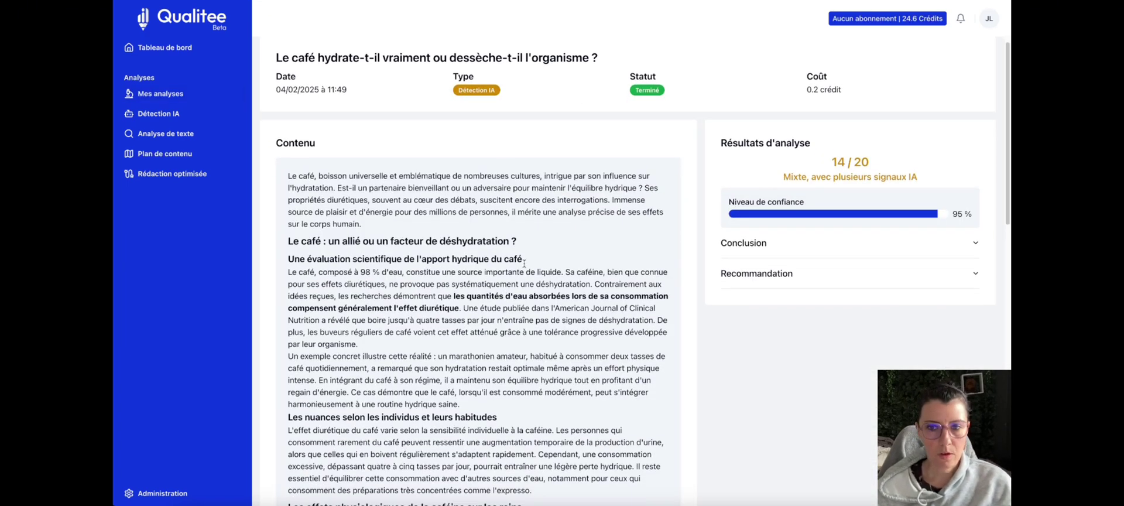
Read through the analysed coffee article and highlight its AI detection score
{"action": "scroll", "coordinate": [844, 134], "scroll_direction": "down", "scroll_amount": 1}
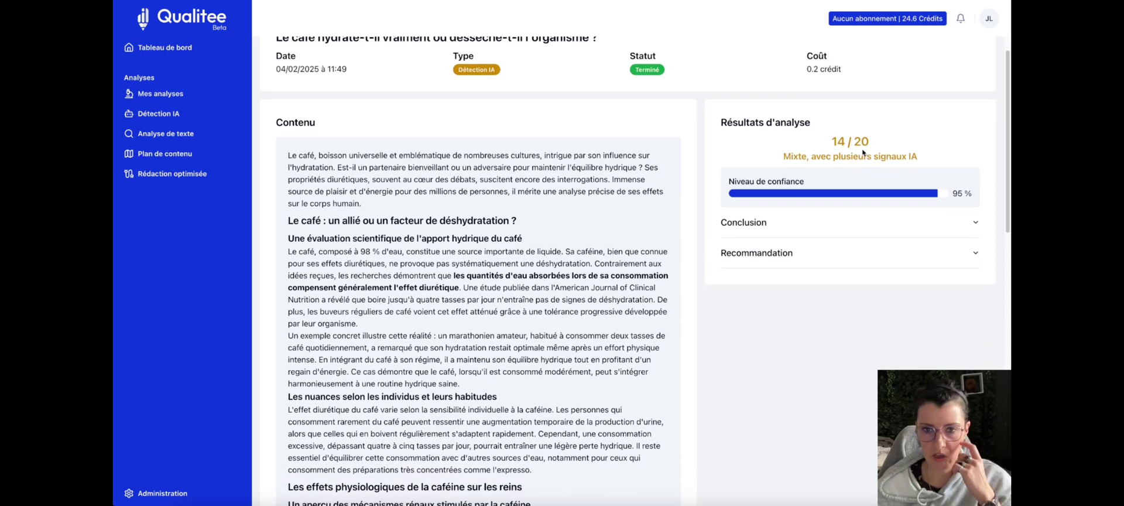
{"action": "scroll", "coordinate": [463, 229], "scroll_direction": "down", "scroll_amount": 1}
{"action": "scroll", "coordinate": [456, 233], "scroll_direction": "down", "scroll_amount": 15}
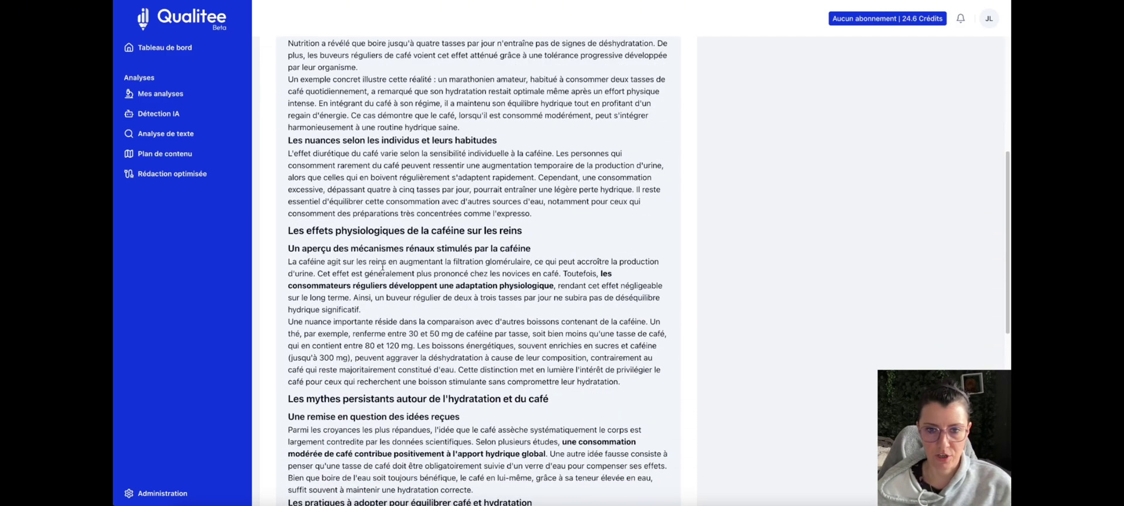
{"action": "scroll", "coordinate": [373, 277], "scroll_direction": "up", "scroll_amount": 20}
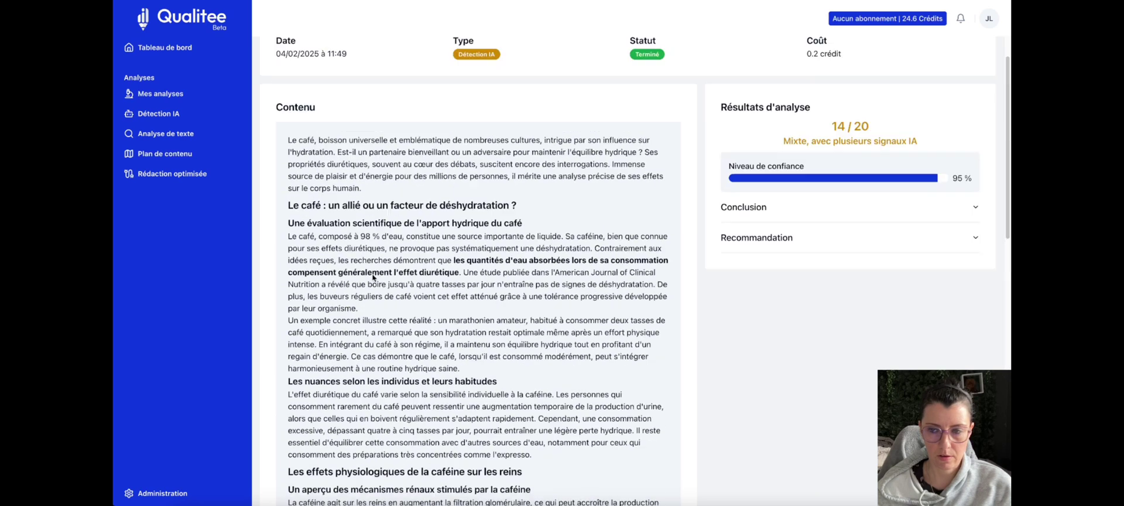
{"action": "left_click_drag", "start_coordinate": [834, 172], "coordinate": [908, 181]}
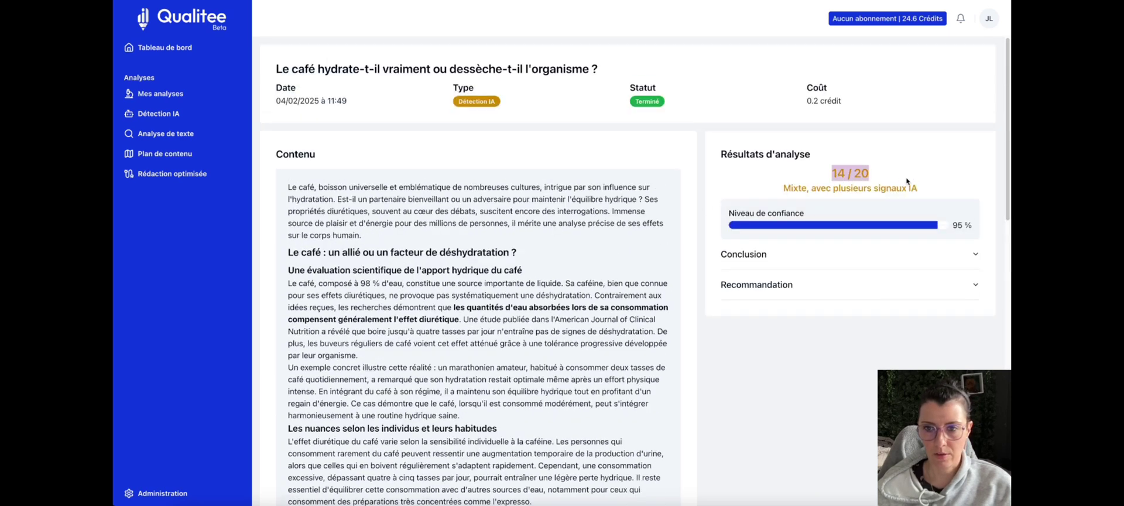
Expand the Conclusion and Recommandation sections of the AI detection results in turn and read them
{"action": "left_click", "coordinate": [828, 259]}
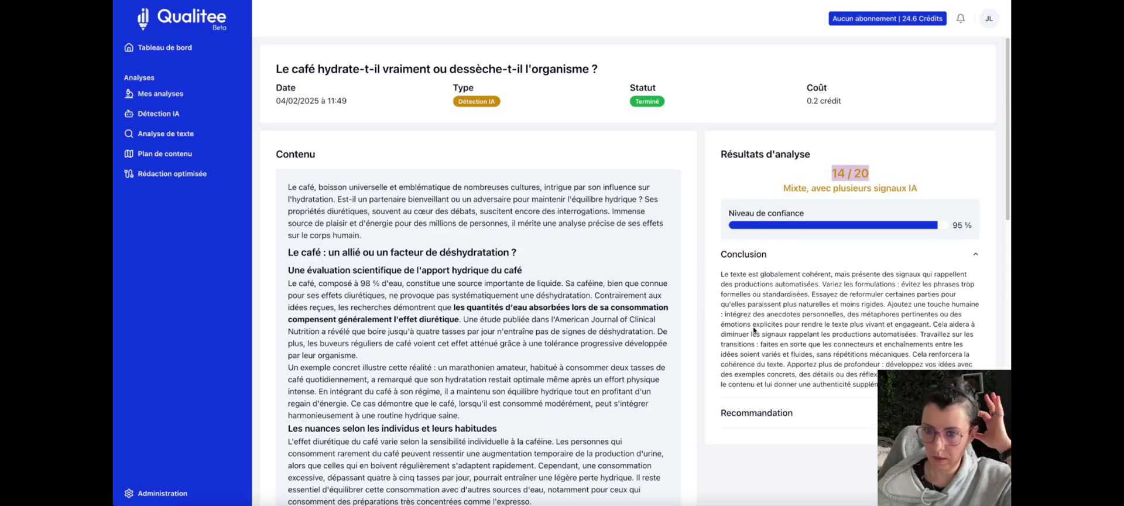
{"action": "left_click", "coordinate": [807, 428]}
{"action": "scroll", "coordinate": [784, 398], "scroll_direction": "down", "scroll_amount": 1}
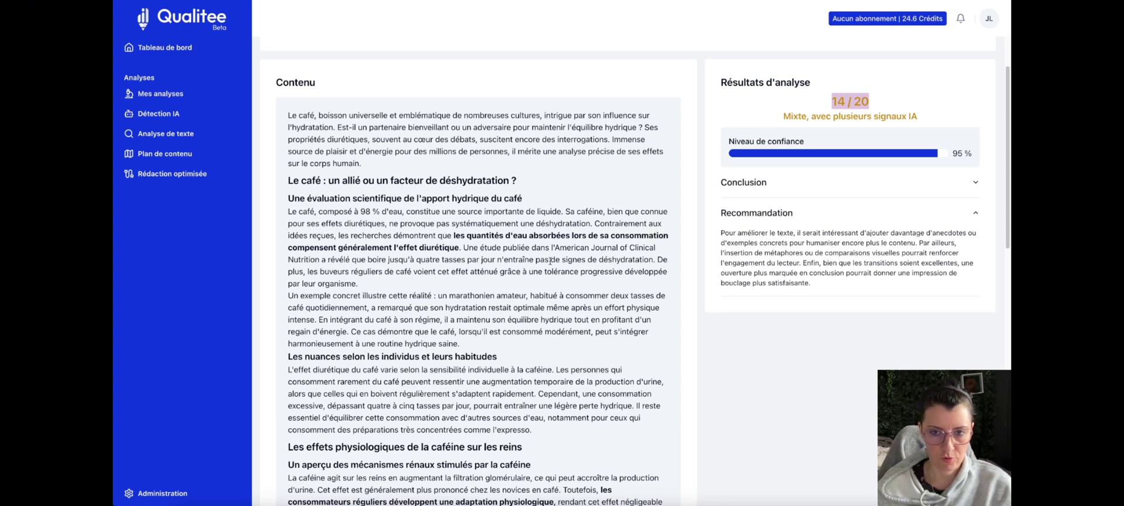
{"action": "scroll", "coordinate": [550, 260], "scroll_direction": "up", "scroll_amount": 2}
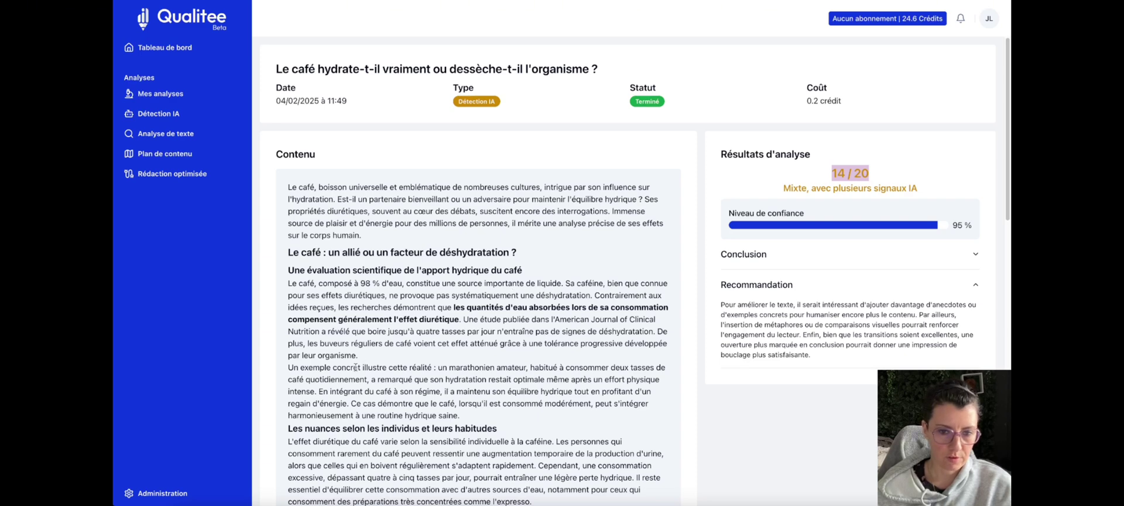
Highlight the paragraph giving the amateur marathon runner example in the coffee article
{"action": "left_click_drag", "start_coordinate": [286, 365], "coordinate": [583, 403]}
{"action": "scroll", "coordinate": [485, 367], "scroll_direction": "down", "scroll_amount": 2}
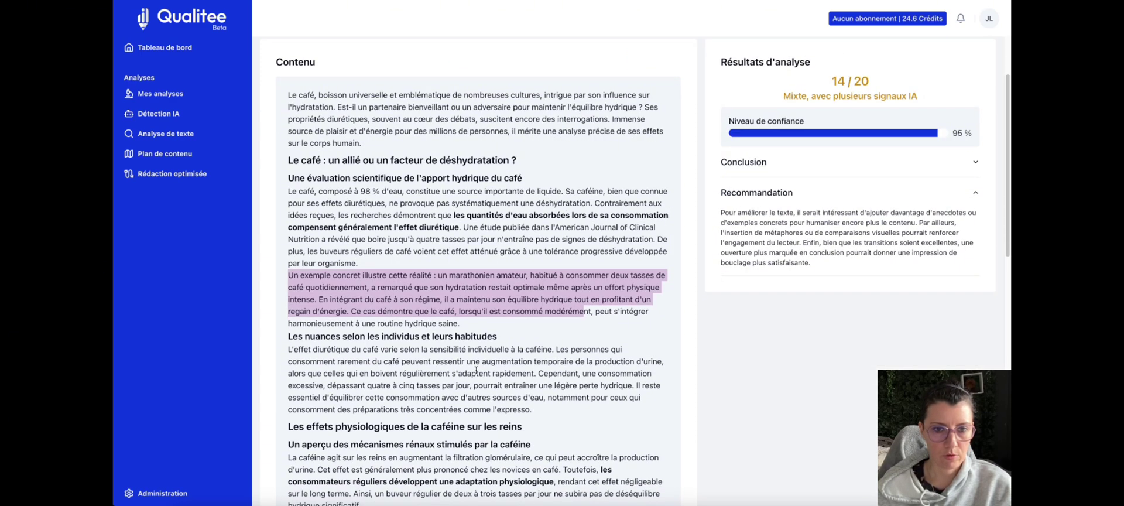
{"action": "scroll", "coordinate": [484, 368], "scroll_direction": "up", "scroll_amount": 2}
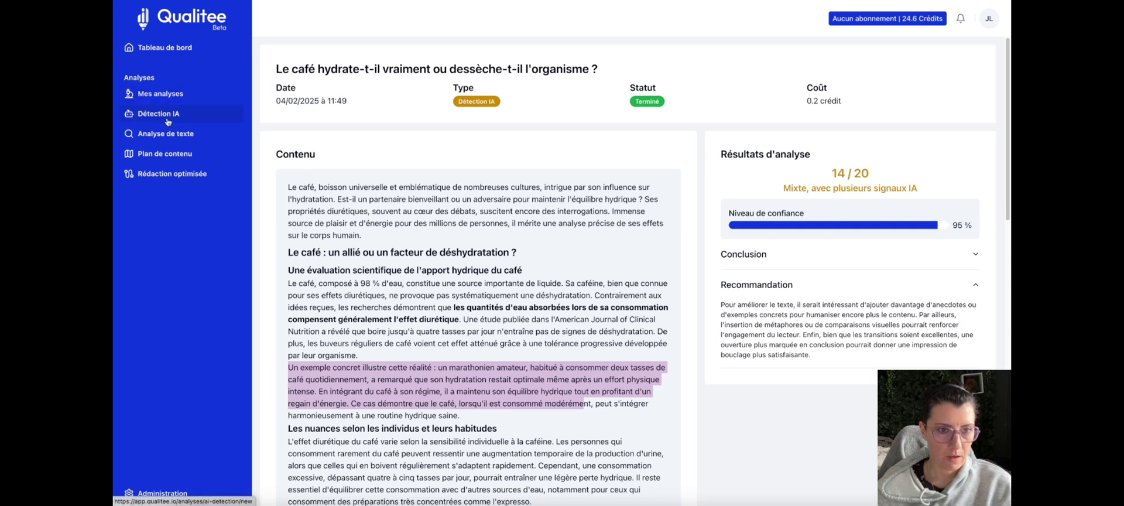
View the text analysis of "Comment choisir le meilleur plombier à Lyon pour vos besoins ?", followed by the new text analysis form
{"action": "left_click", "coordinate": [163, 100]}
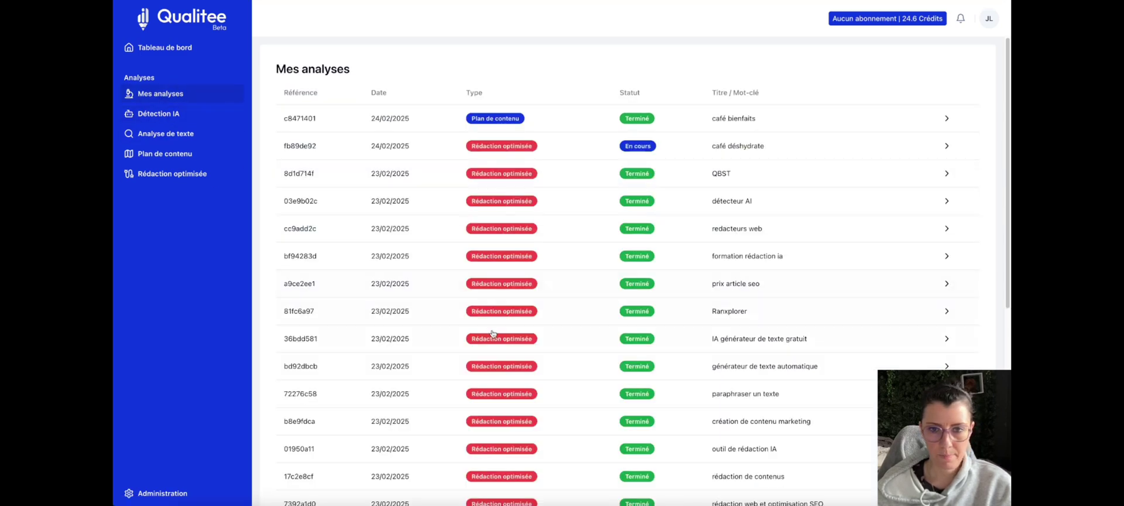
{"action": "scroll", "coordinate": [618, 361], "scroll_direction": "down", "scroll_amount": 6}
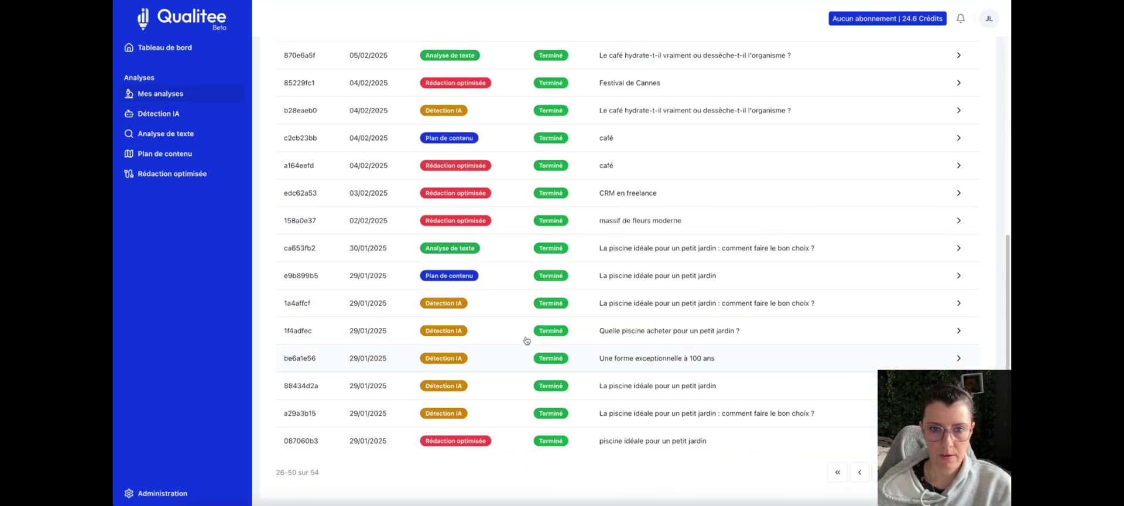
{"action": "scroll", "coordinate": [527, 340], "scroll_direction": "up", "scroll_amount": 6}
{"action": "left_click", "coordinate": [533, 239]}
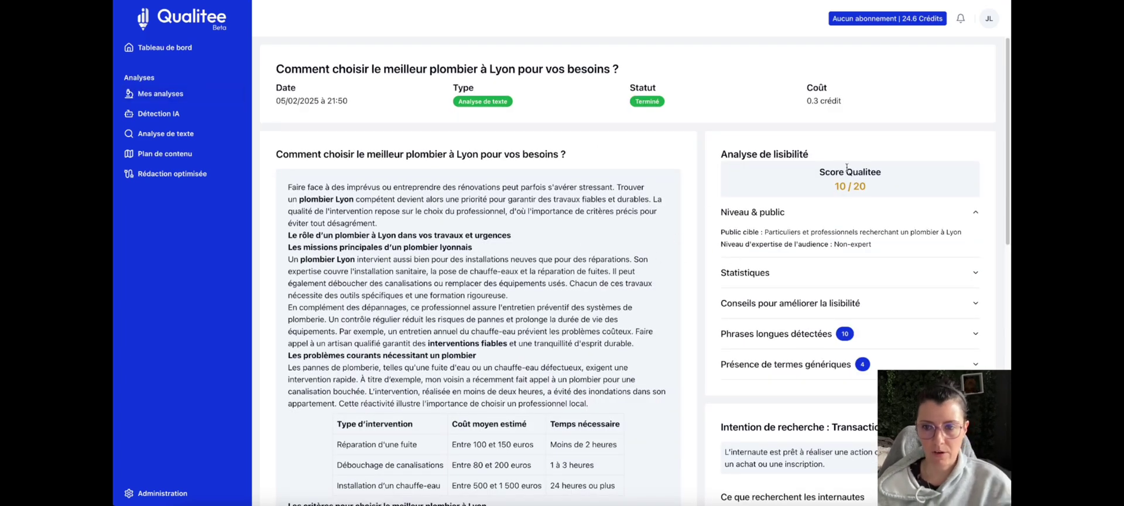
{"action": "left_click", "coordinate": [150, 135]}
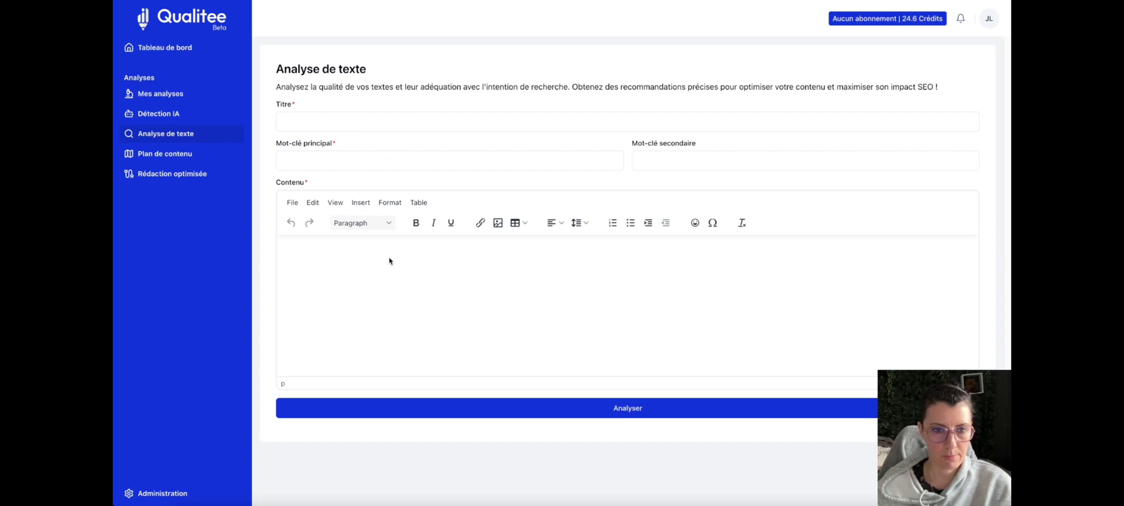
Open the text analysis dated 05/02/2025 for "Le café hydrate-t-il vraiment ou dessèche-t-il l'organisme ?" from the second page of past analyses
{"action": "left_click", "coordinate": [181, 97]}
{"action": "scroll", "coordinate": [672, 410], "scroll_direction": "down", "scroll_amount": 5}
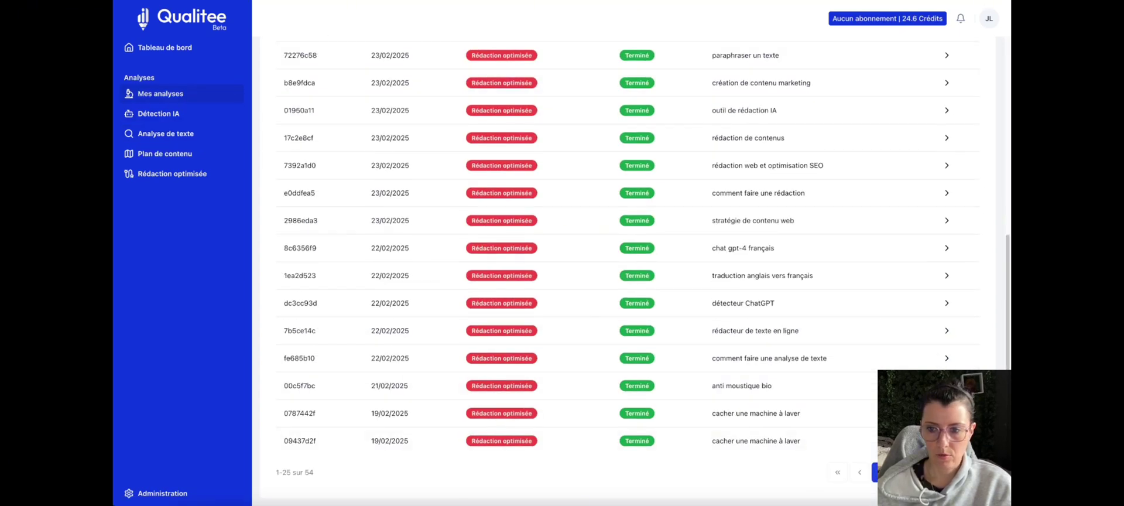
{"action": "left_click", "coordinate": [904, 472]}
{"action": "left_click", "coordinate": [462, 57]}
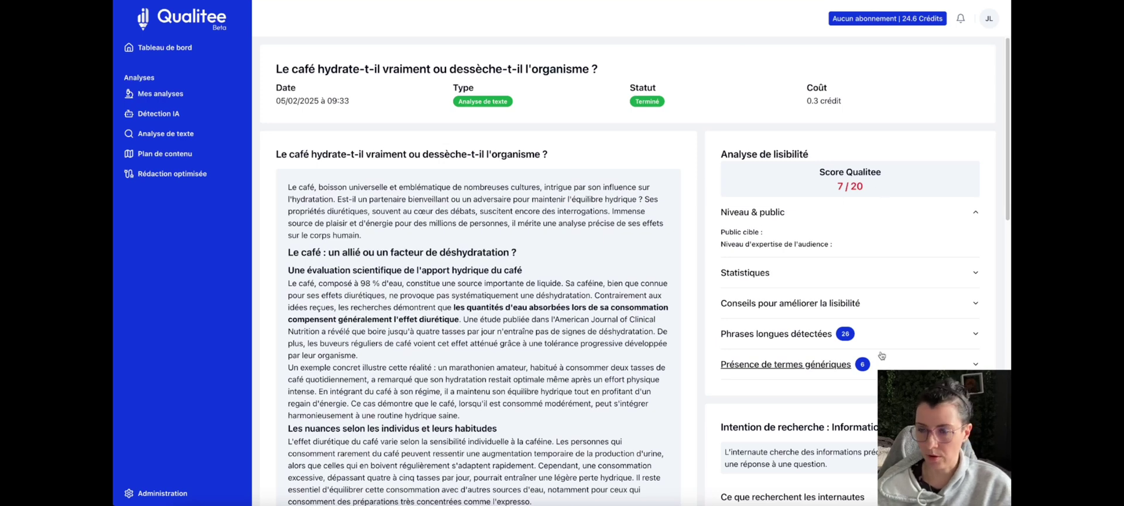
Look over the readability and search intent results of the coffee hydration text analysis
{"action": "scroll", "coordinate": [879, 328], "scroll_direction": "down", "scroll_amount": 2}
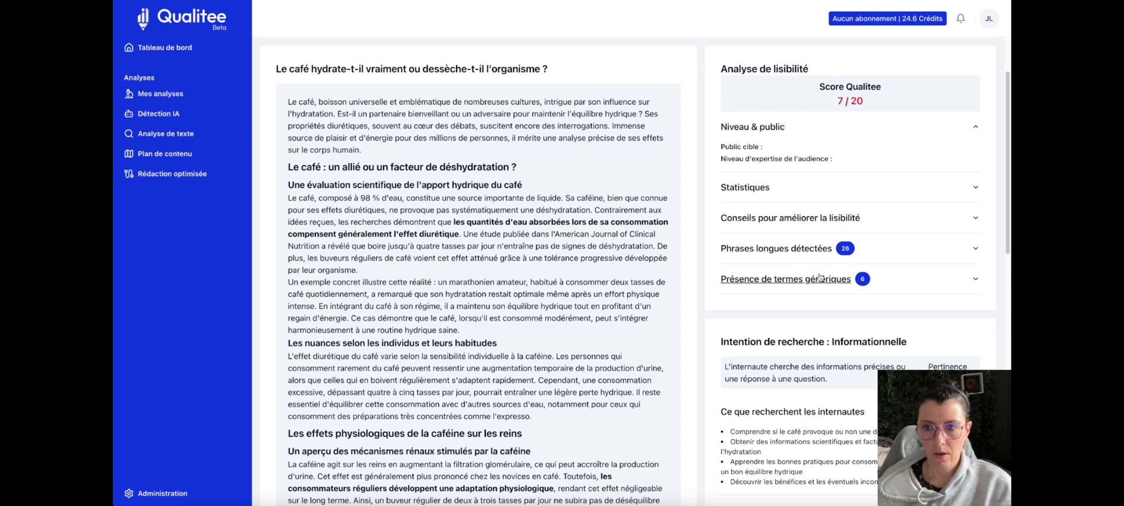
{"action": "scroll", "coordinate": [794, 351], "scroll_direction": "down", "scroll_amount": 5}
{"action": "scroll", "coordinate": [793, 348], "scroll_direction": "up", "scroll_amount": 7}
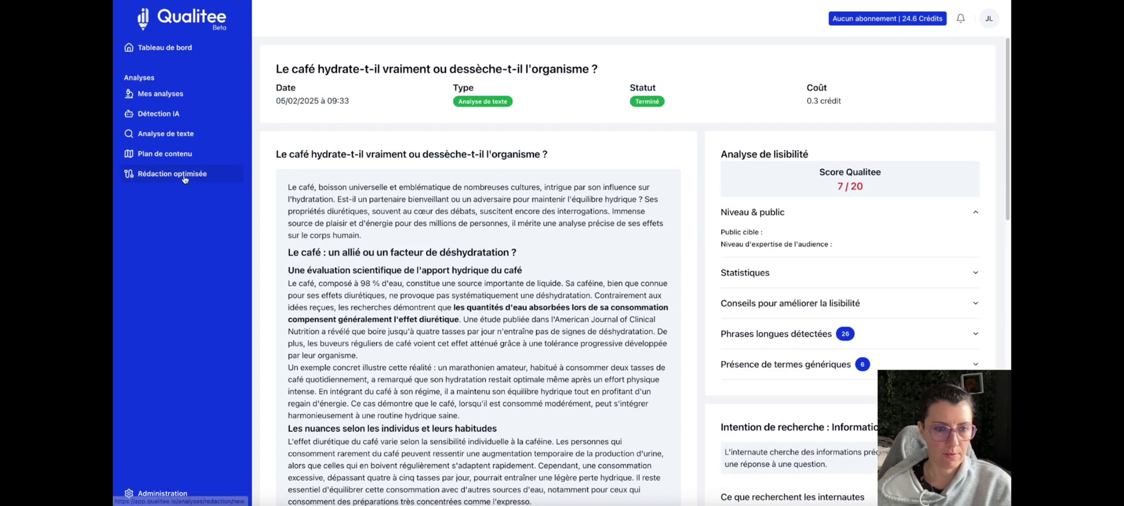
Open the "café bienfaits" content plan dated 24/02/2025 from the list of past analyses
{"action": "left_click", "coordinate": [161, 93]}
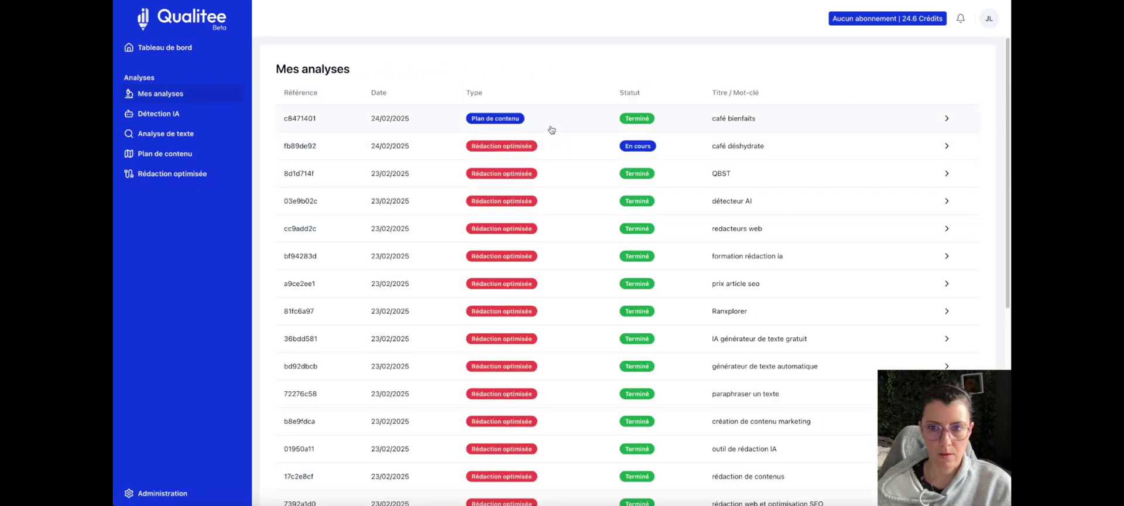
{"action": "left_click", "coordinate": [578, 117]}
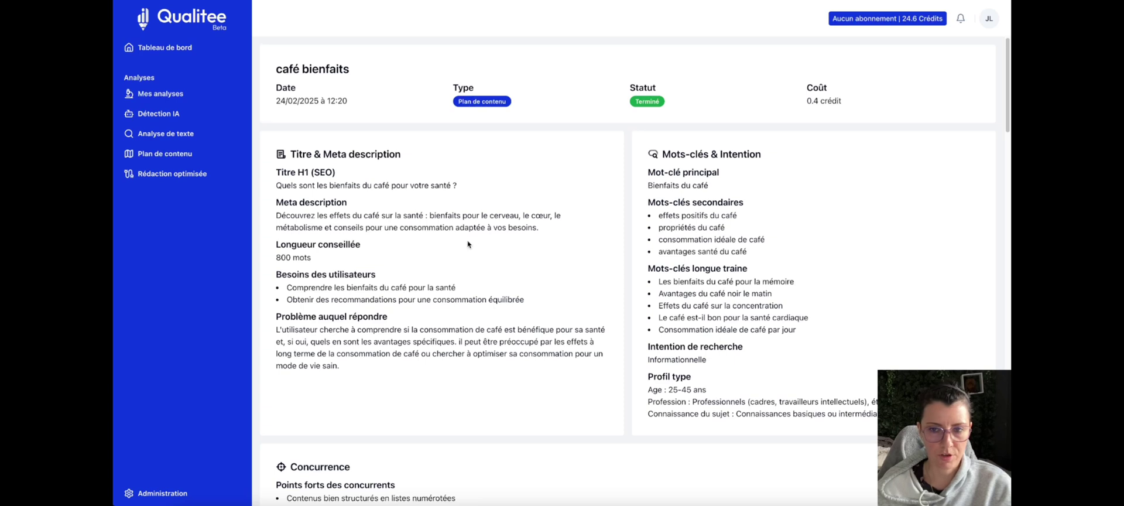
{"action": "scroll", "coordinate": [467, 245], "scroll_direction": "down", "scroll_amount": 1}
{"action": "scroll", "coordinate": [375, 250], "scroll_direction": "up", "scroll_amount": 1}
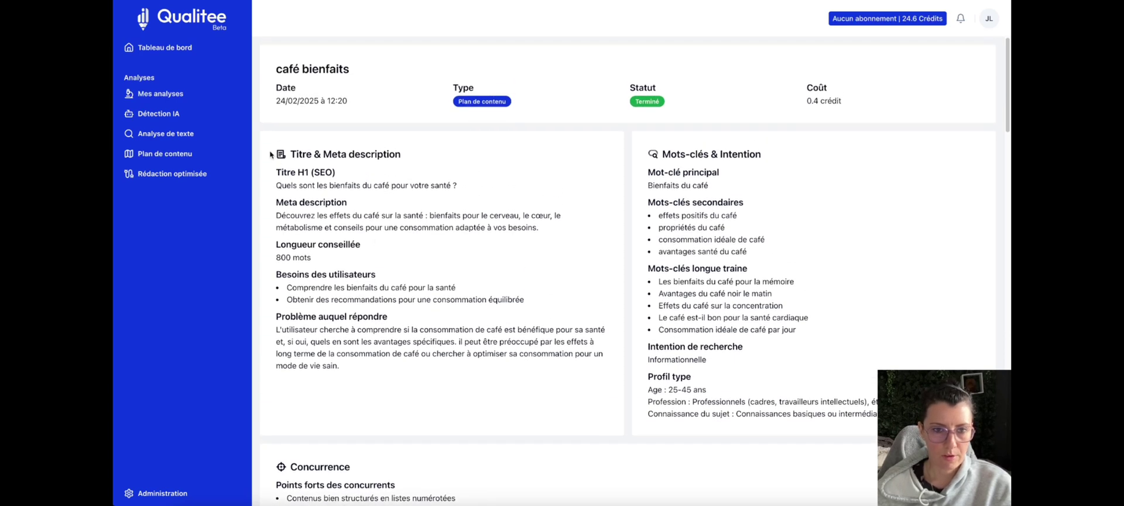
Highlight the "Titre & Meta description" heading, the "Profil type" details and the "Mots-clés & Intention" keywords of the content plan
{"action": "left_click_drag", "start_coordinate": [271, 154], "coordinate": [400, 164]}
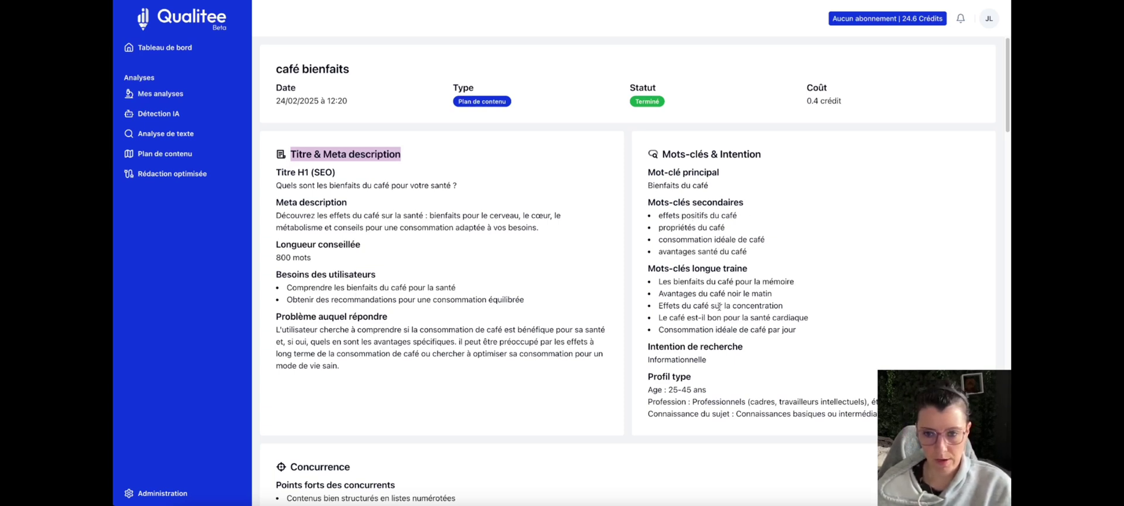
{"action": "left_click_drag", "start_coordinate": [649, 379], "coordinate": [770, 417]}
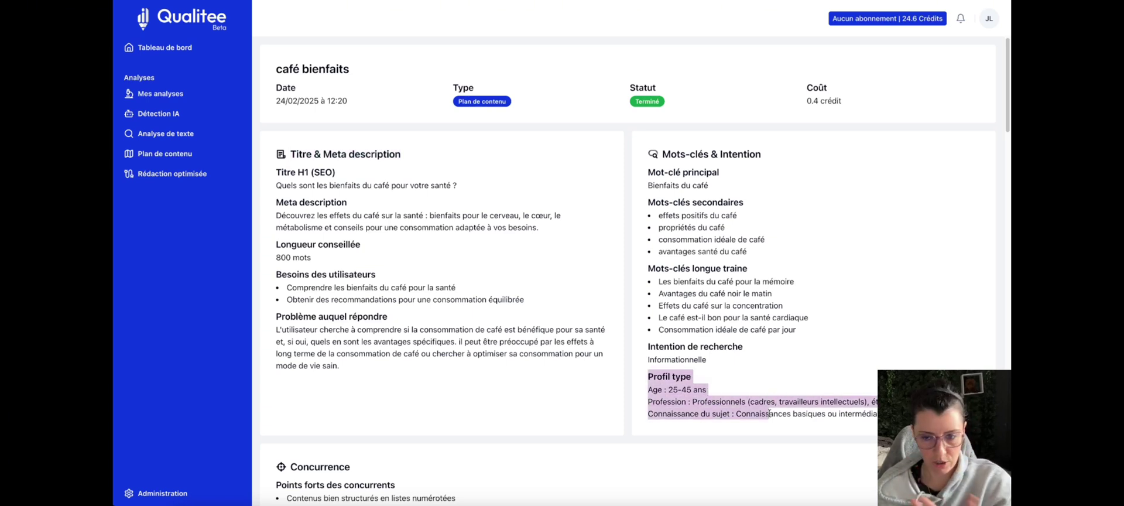
{"action": "mouse_move", "coordinate": [672, 154]}
{"action": "left_mouse_down"}
{"action": "mouse_move", "coordinate": [705, 154]}
{"action": "mouse_move", "coordinate": [761, 365]}
{"action": "left_mouse_up"}
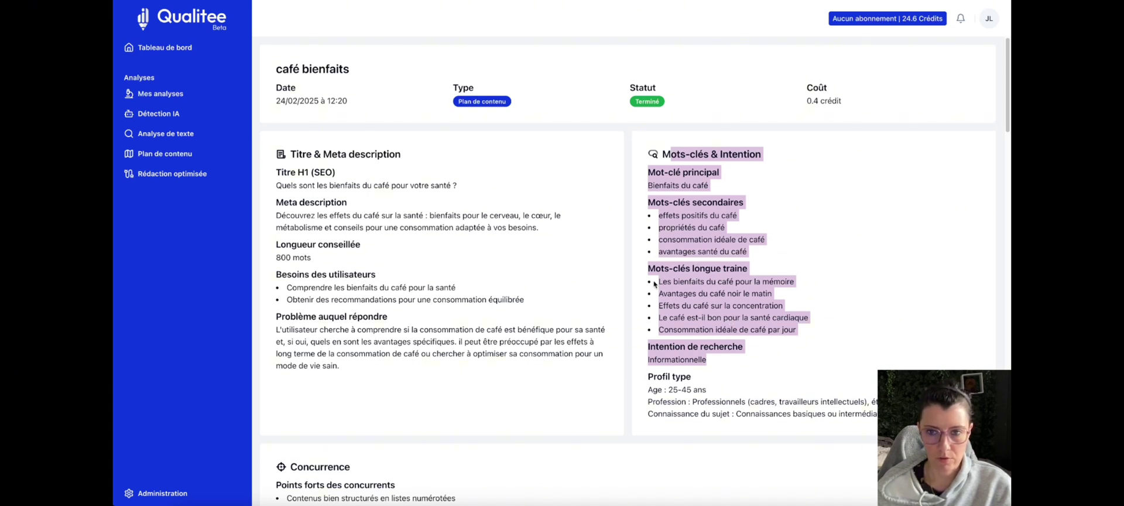
Highlight the competitors' strengths and the "Comment se démarquer ?" advice in the plan's Concurrence section
{"action": "scroll", "coordinate": [655, 284], "scroll_direction": "down", "scroll_amount": 1}
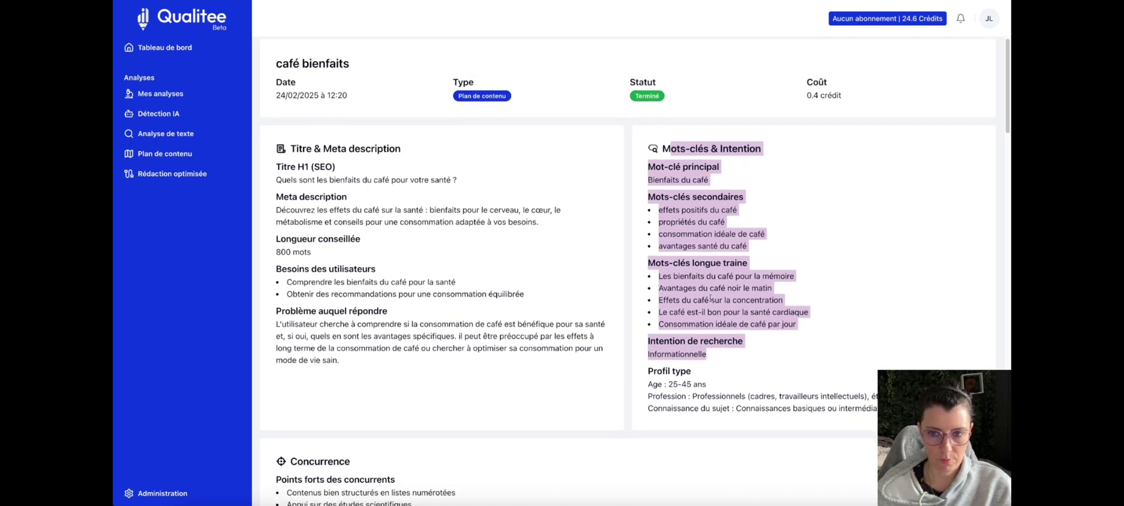
{"action": "scroll", "coordinate": [502, 281], "scroll_direction": "down", "scroll_amount": 5}
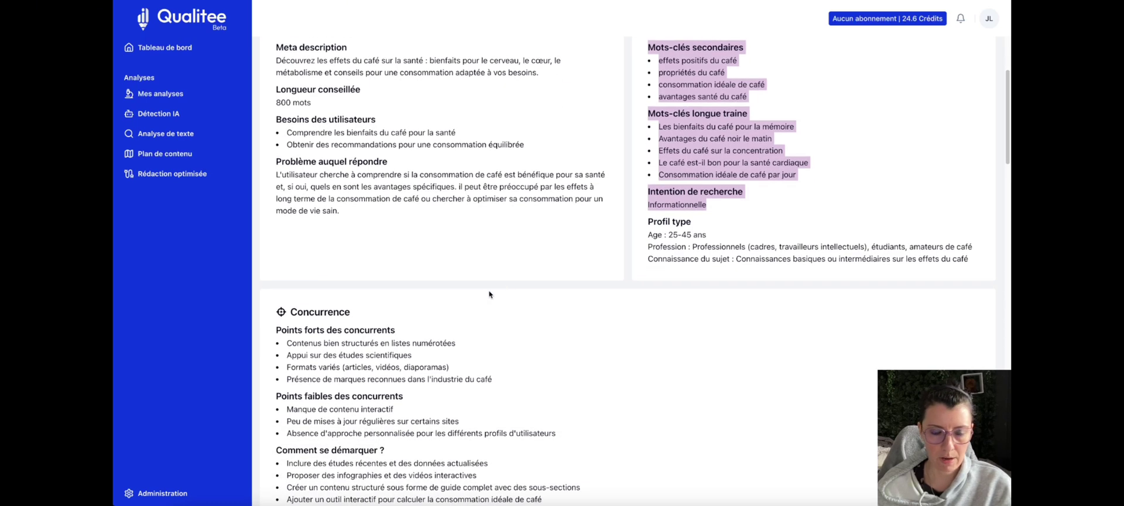
{"action": "scroll", "coordinate": [489, 294], "scroll_direction": "down", "scroll_amount": 5}
{"action": "left_click_drag", "start_coordinate": [320, 183], "coordinate": [433, 242]}
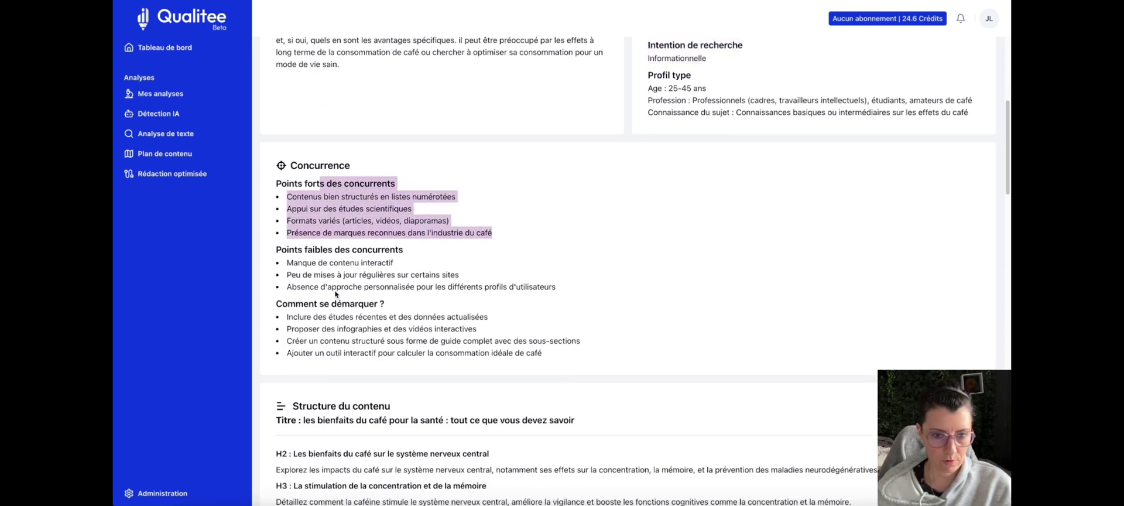
{"action": "left_click_drag", "start_coordinate": [271, 311], "coordinate": [542, 355]}
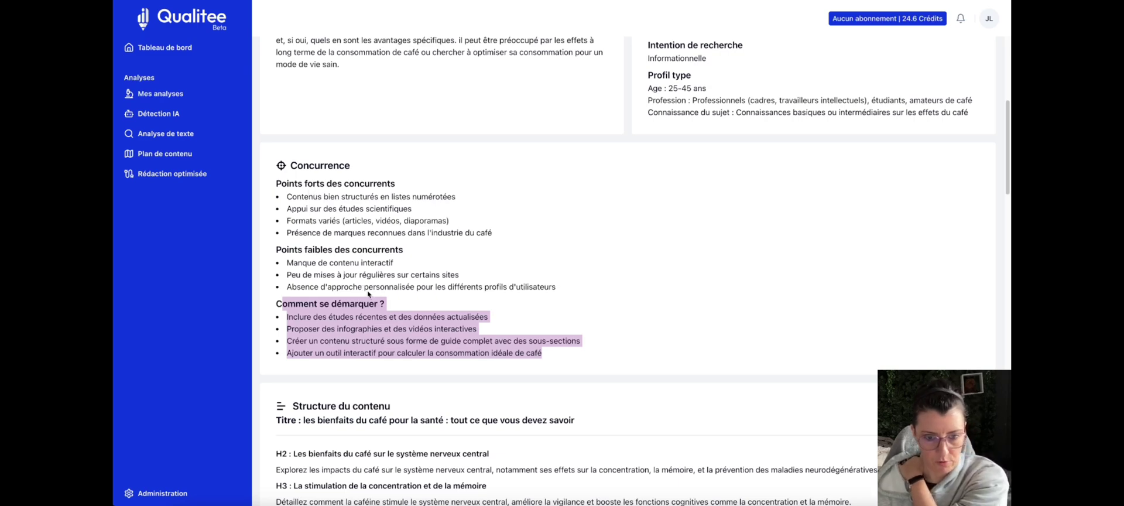
Review the plan's "Structure du contenu" section to its end, highlighting the recommended images for the concentration and memory subsection
{"action": "scroll", "coordinate": [368, 294], "scroll_direction": "down", "scroll_amount": 5}
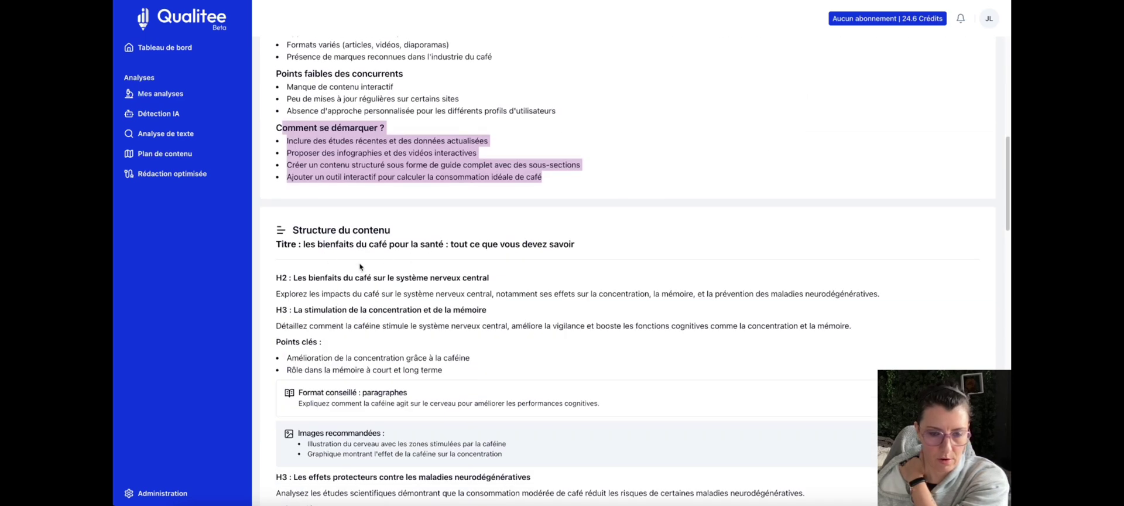
{"action": "scroll", "coordinate": [288, 279], "scroll_direction": "down", "scroll_amount": 2}
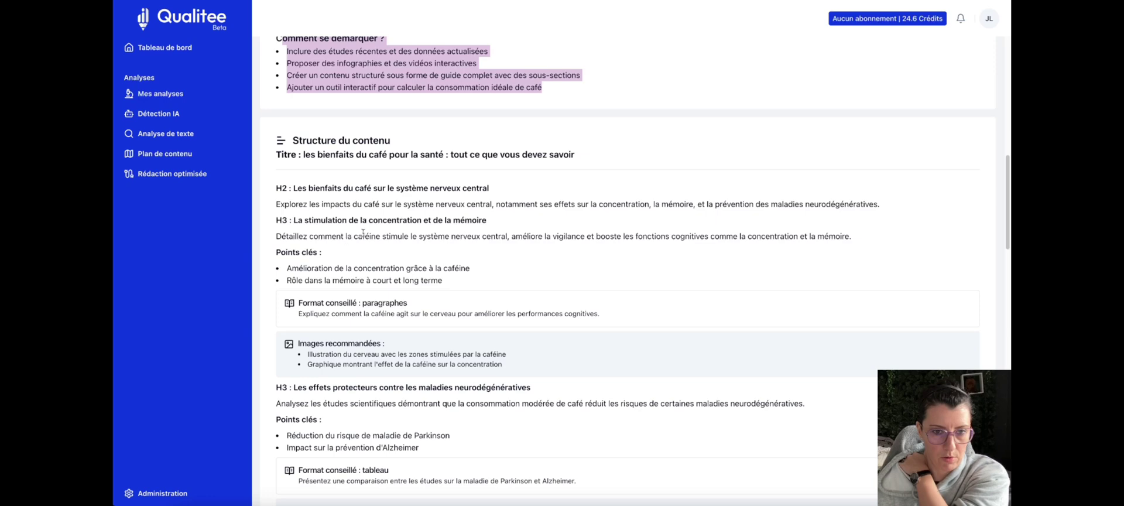
{"action": "scroll", "coordinate": [328, 246], "scroll_direction": "down", "scroll_amount": 2}
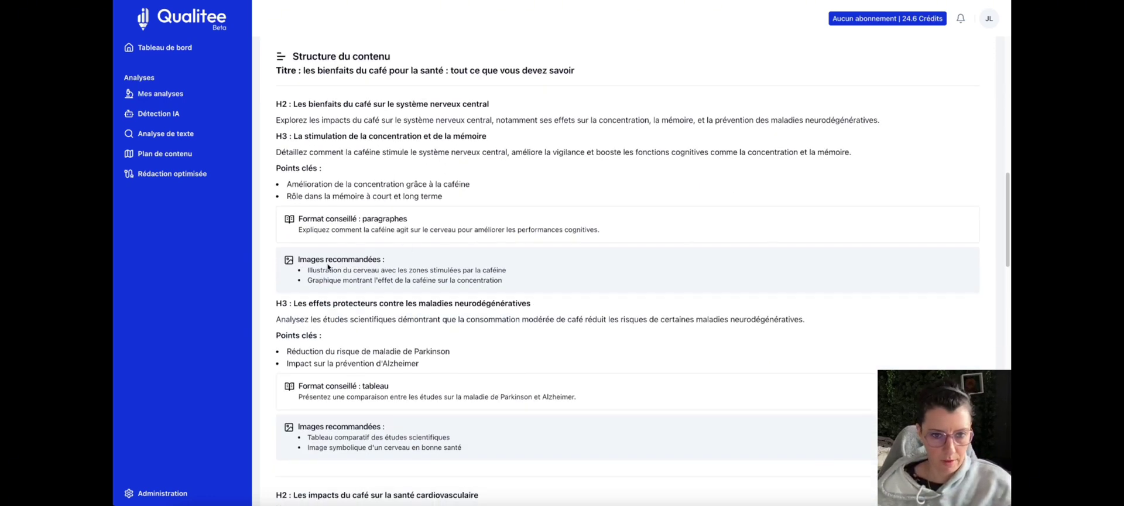
{"action": "left_click_drag", "start_coordinate": [328, 265], "coordinate": [423, 285]}
{"action": "scroll", "coordinate": [354, 354], "scroll_direction": "down", "scroll_amount": 2}
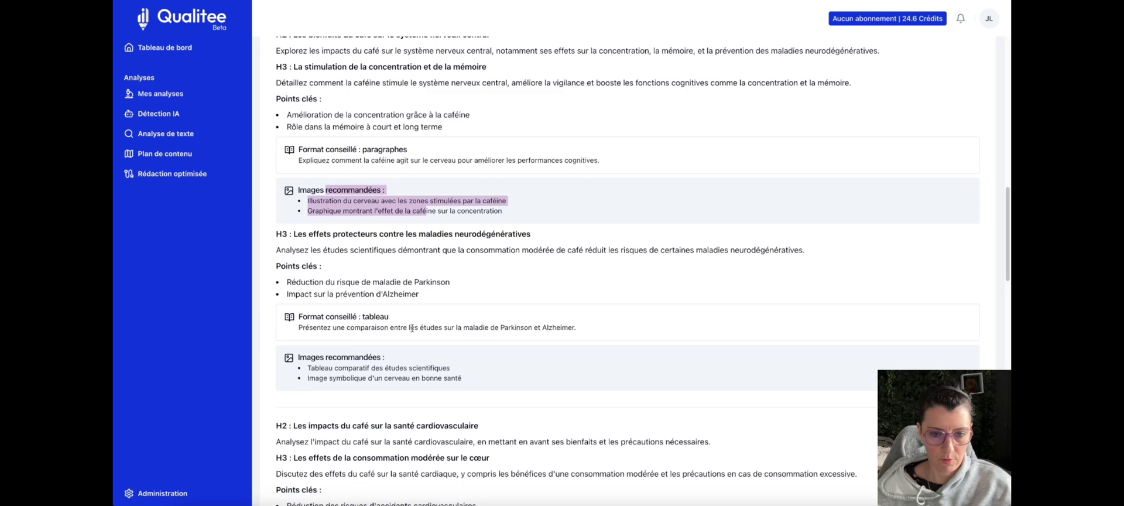
{"action": "scroll", "coordinate": [413, 328], "scroll_direction": "down", "scroll_amount": 20}
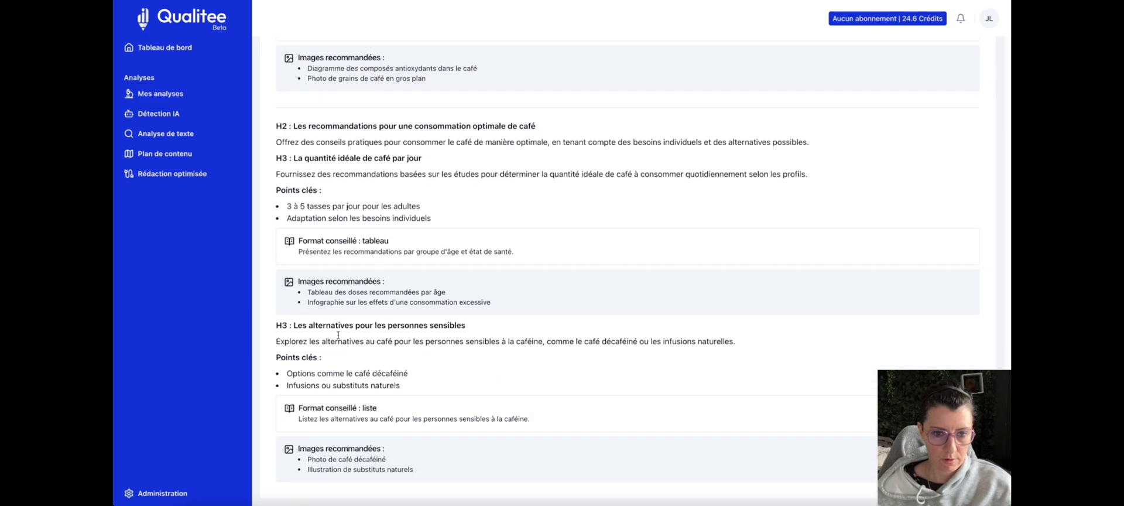
Open the "café déshydrate" optimised article from the past analyses and highlight its title and meta description
{"action": "left_click", "coordinate": [165, 96]}
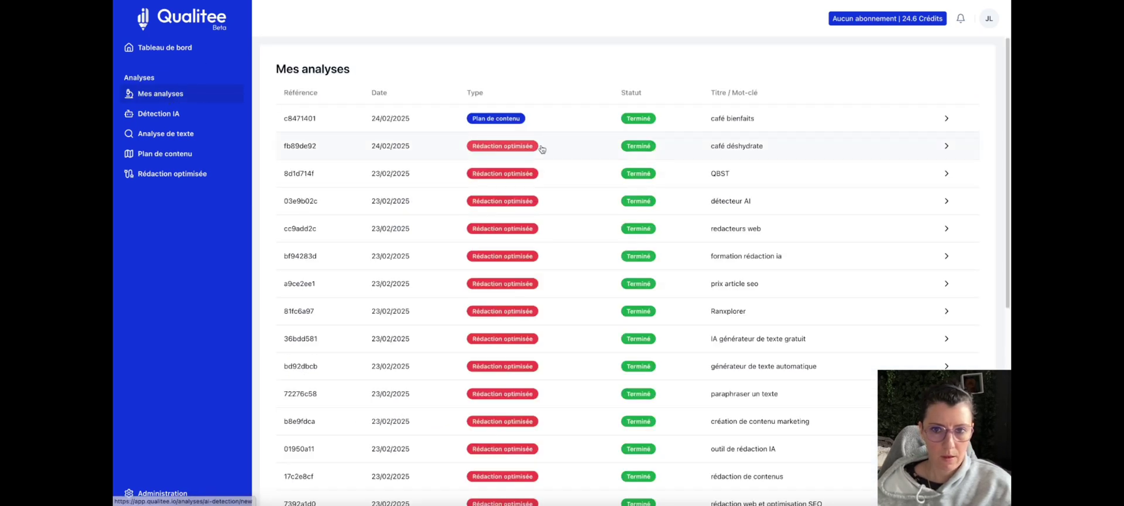
{"action": "left_click", "coordinate": [574, 154]}
{"action": "scroll", "coordinate": [410, 202], "scroll_direction": "down", "scroll_amount": 1}
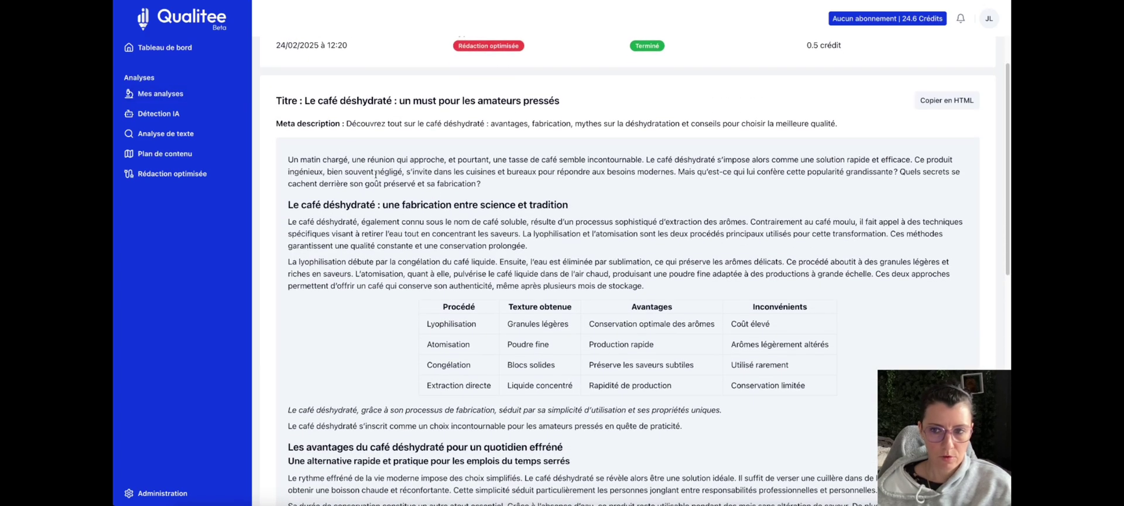
{"action": "scroll", "coordinate": [398, 205], "scroll_direction": "up", "scroll_amount": 1}
{"action": "left_click_drag", "start_coordinate": [306, 154], "coordinate": [545, 169]}
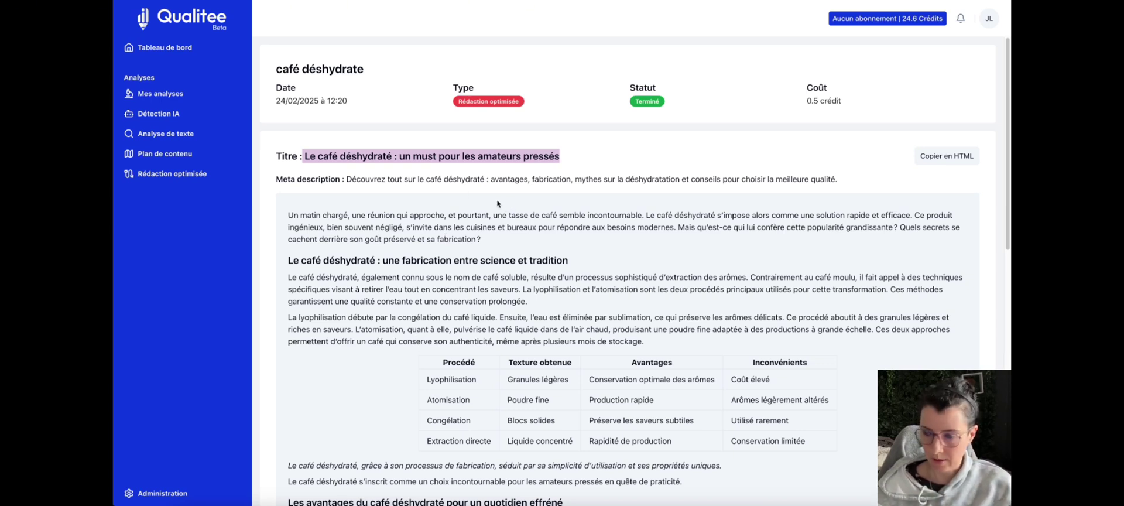
{"action": "left_click_drag", "start_coordinate": [345, 179], "coordinate": [839, 179]}
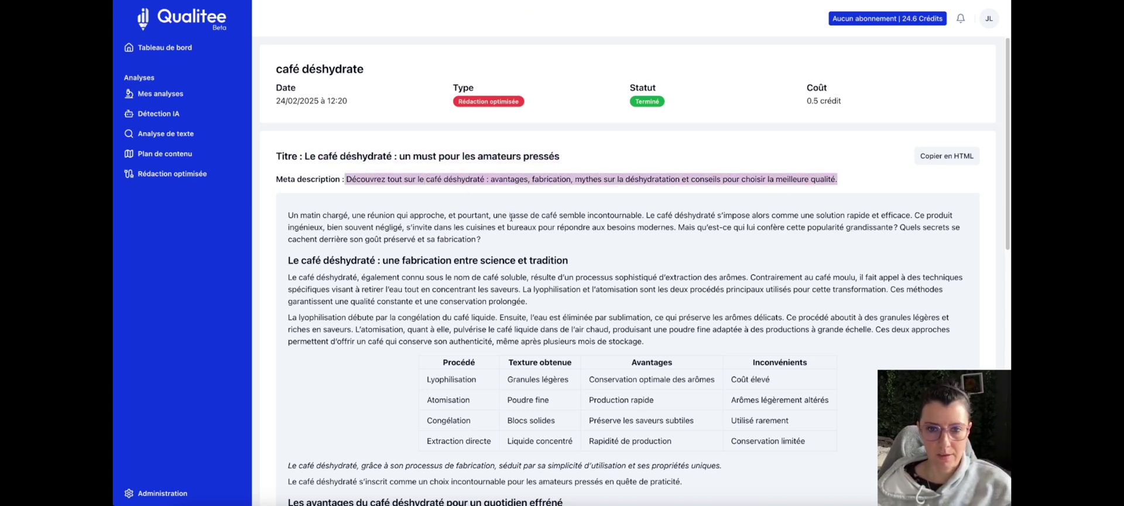
Read through the body of the generated dehydrated coffee article, including its process table and subheadings, and return to its beginning
{"action": "scroll", "coordinate": [522, 224], "scroll_direction": "down", "scroll_amount": 6}
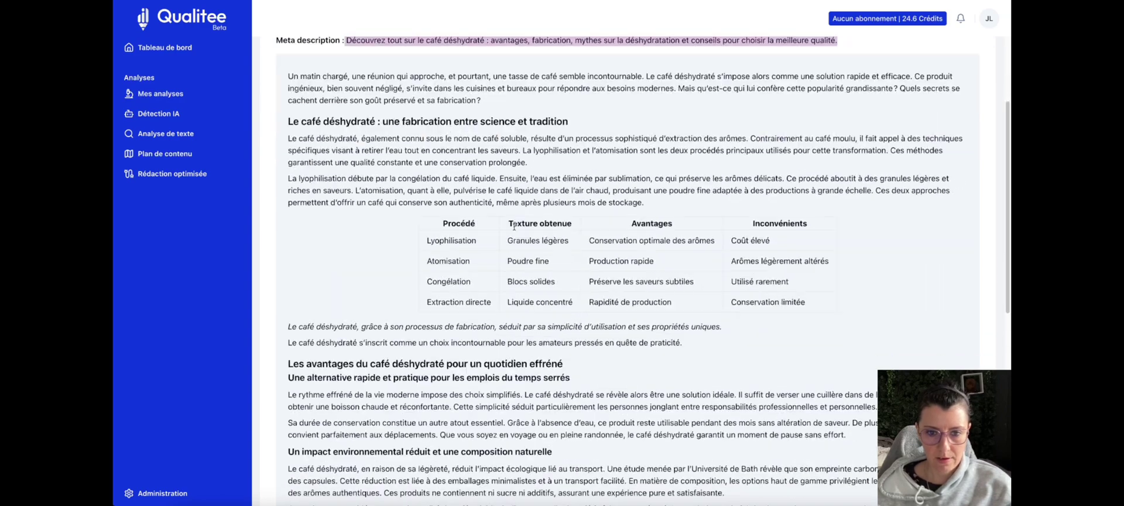
{"action": "scroll", "coordinate": [416, 236], "scroll_direction": "down", "scroll_amount": 4}
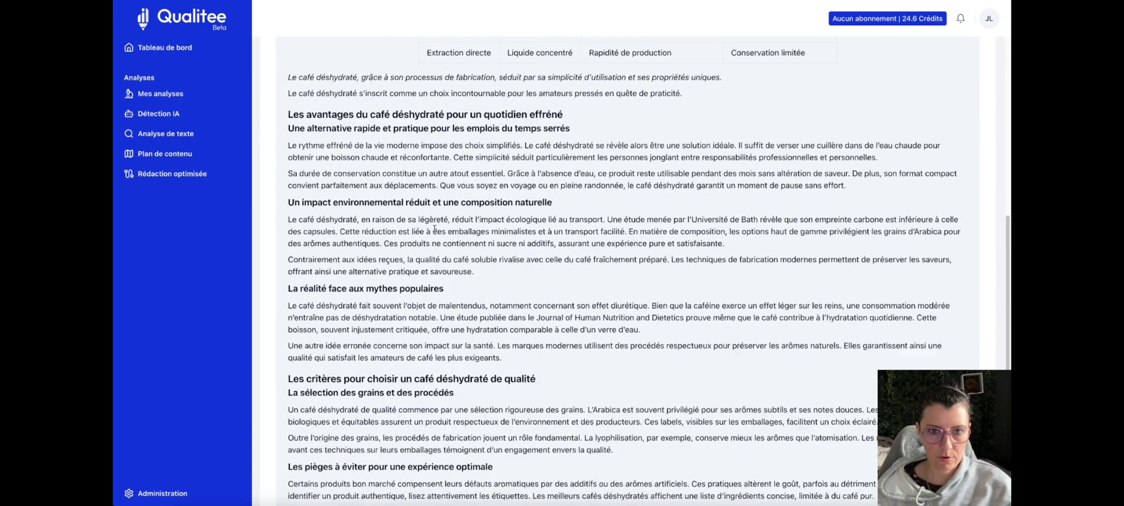
{"action": "scroll", "coordinate": [517, 219], "scroll_direction": "up", "scroll_amount": 9}
{"action": "scroll", "coordinate": [517, 219], "scroll_direction": "down", "scroll_amount": 5}
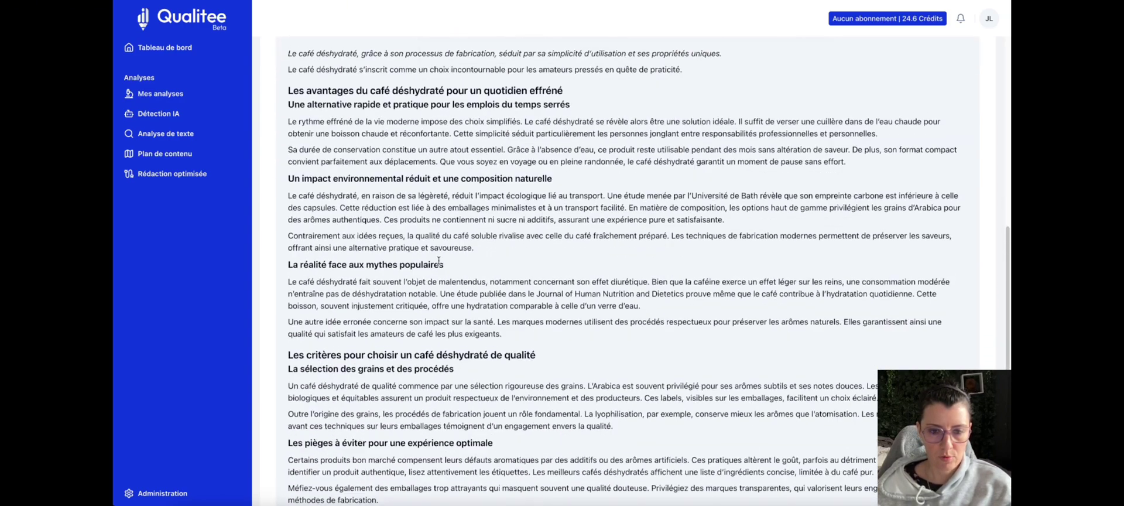
{"action": "scroll", "coordinate": [370, 258], "scroll_direction": "up", "scroll_amount": 8}
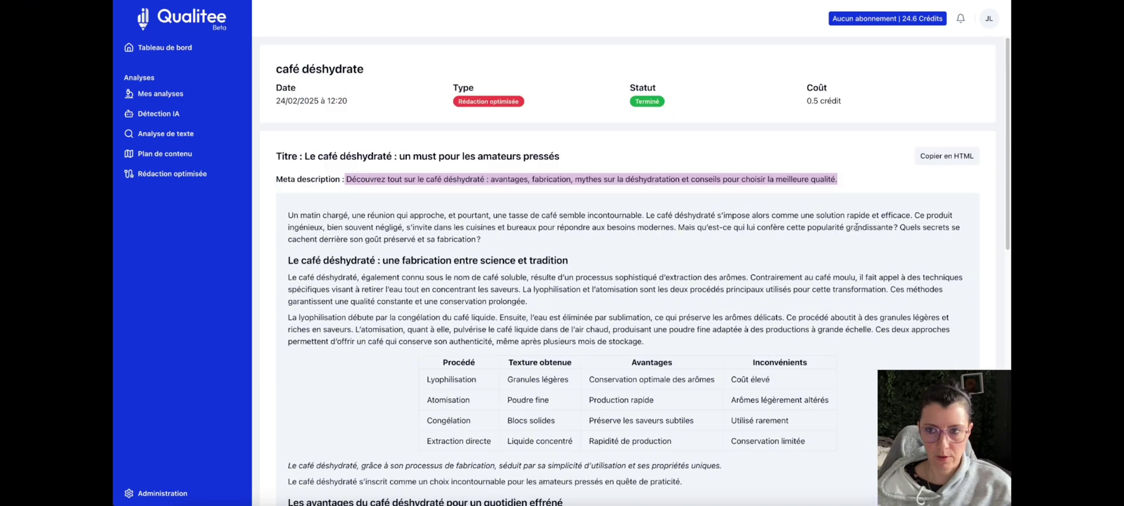
{"action": "scroll", "coordinate": [482, 241], "scroll_direction": "down", "scroll_amount": 5}
{"action": "scroll", "coordinate": [345, 305], "scroll_direction": "down", "scroll_amount": 5}
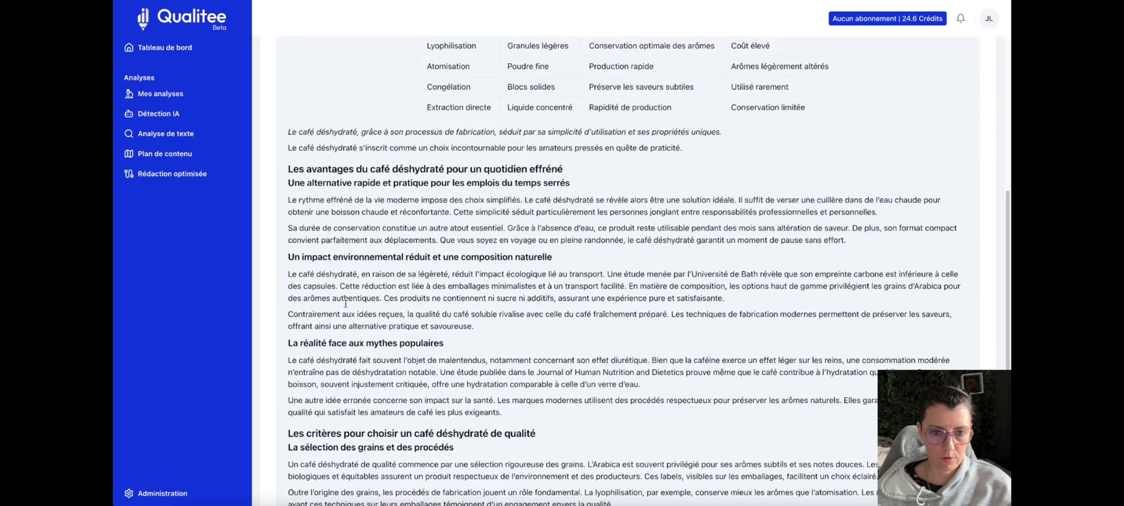
{"action": "scroll", "coordinate": [343, 383], "scroll_direction": "down", "scroll_amount": 3}
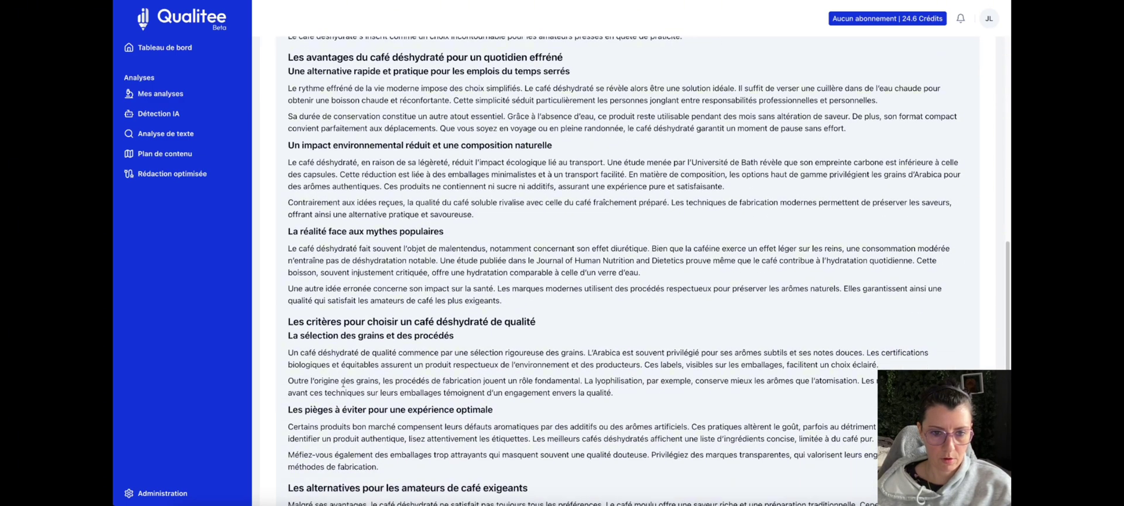
{"action": "scroll", "coordinate": [341, 381], "scroll_direction": "up", "scroll_amount": 15}
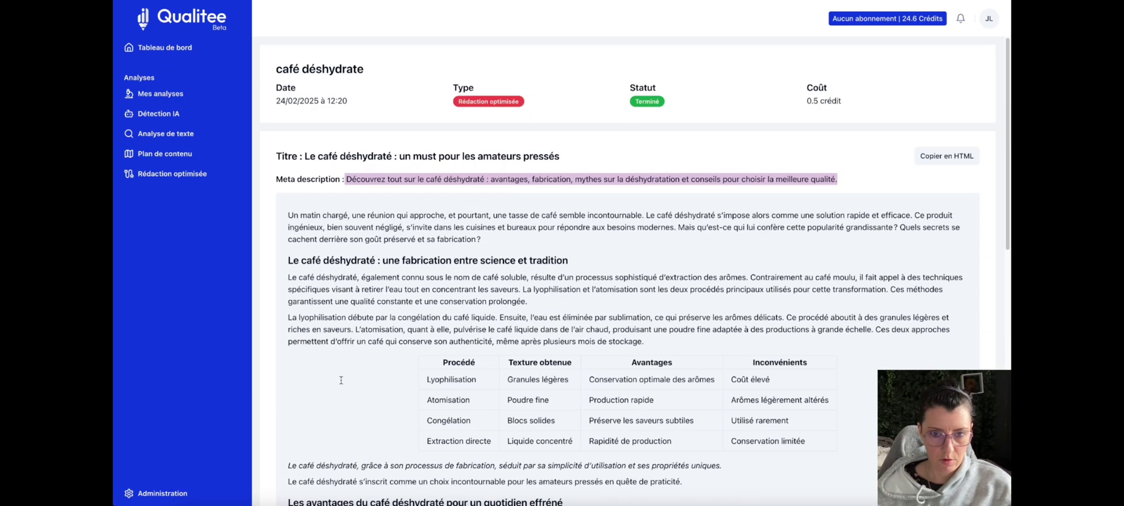
Copy the full body of the article into the content of a new text analysis, opening the past analyses in a separate browser tab
{"action": "left_click_drag", "start_coordinate": [289, 218], "coordinate": [510, 464]}
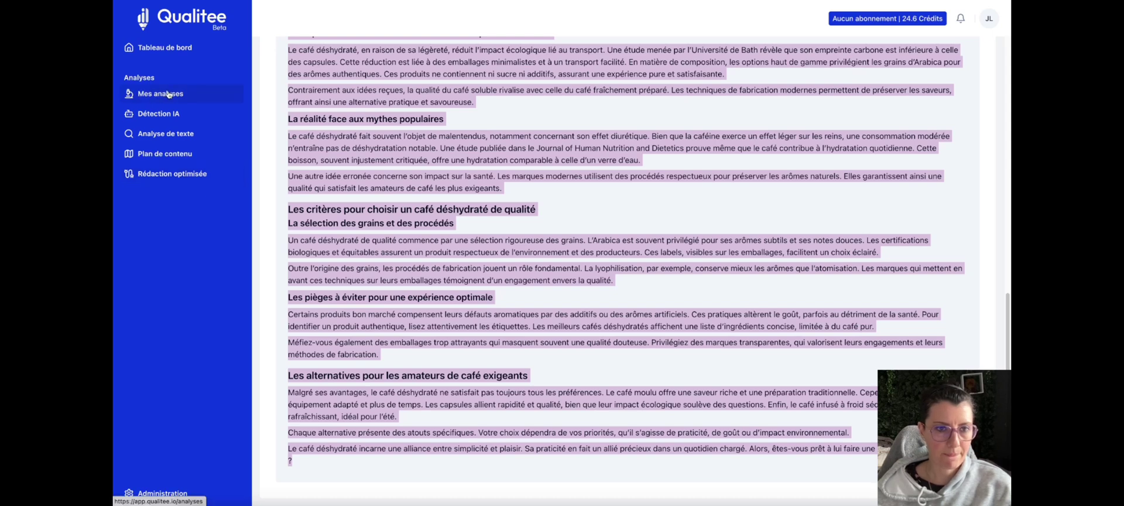
{"action": "left_click", "coordinate": [173, 137]}
{"action": "left_click", "coordinate": [430, 308]}
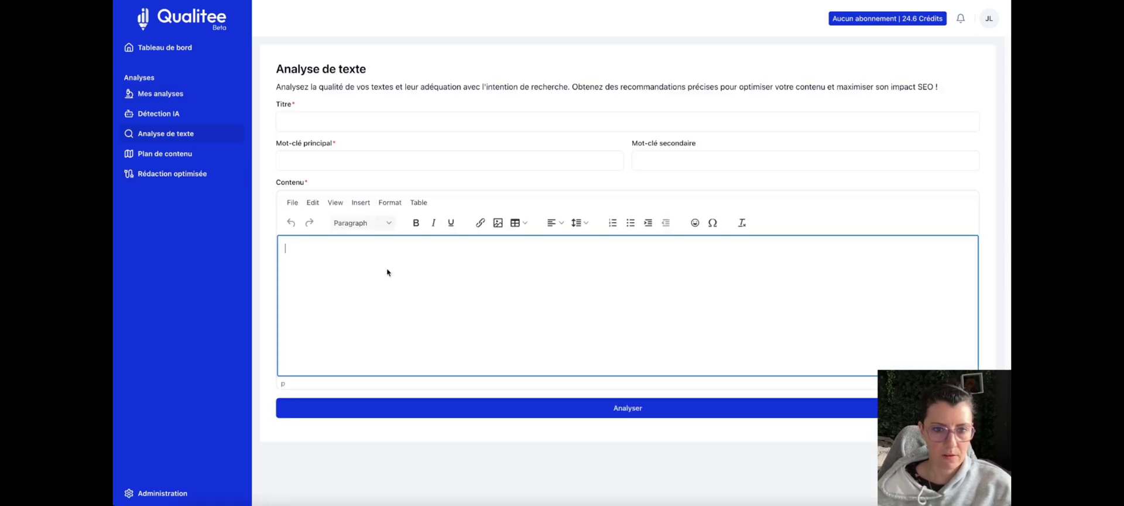
{"action": "right_click", "coordinate": [162, 92]}
{"action": "left_click", "coordinate": [176, 94]}
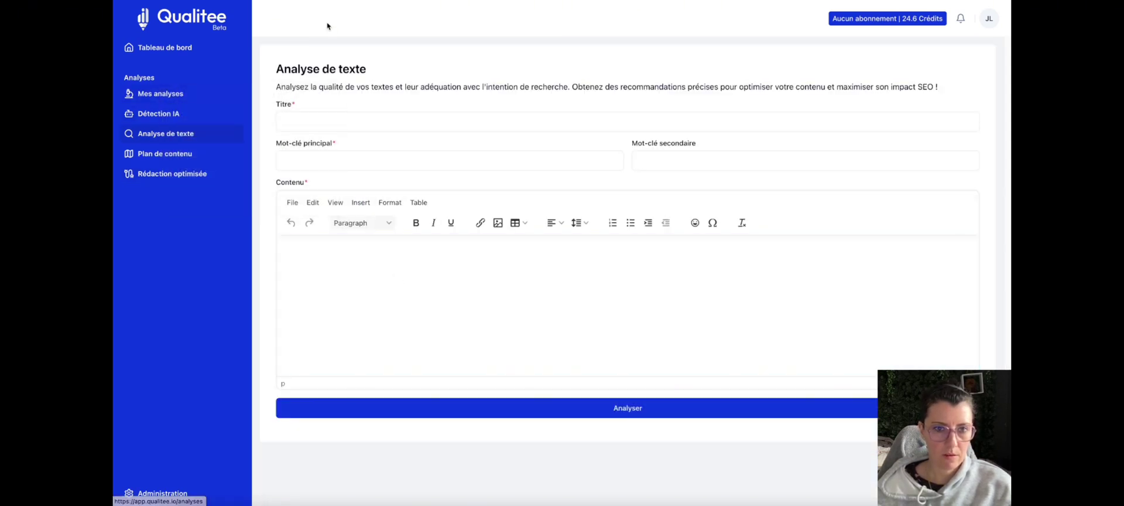
{"action": "left_click", "coordinate": [360, 262]}
{"action": "key", "text": "ctrl+v"}
Copy the "café déshydrate" article's title, "Le café déshydraté : un must pour les amateurs pressés", into the text analysis title
{"action": "left_click", "coordinate": [347, 1]}
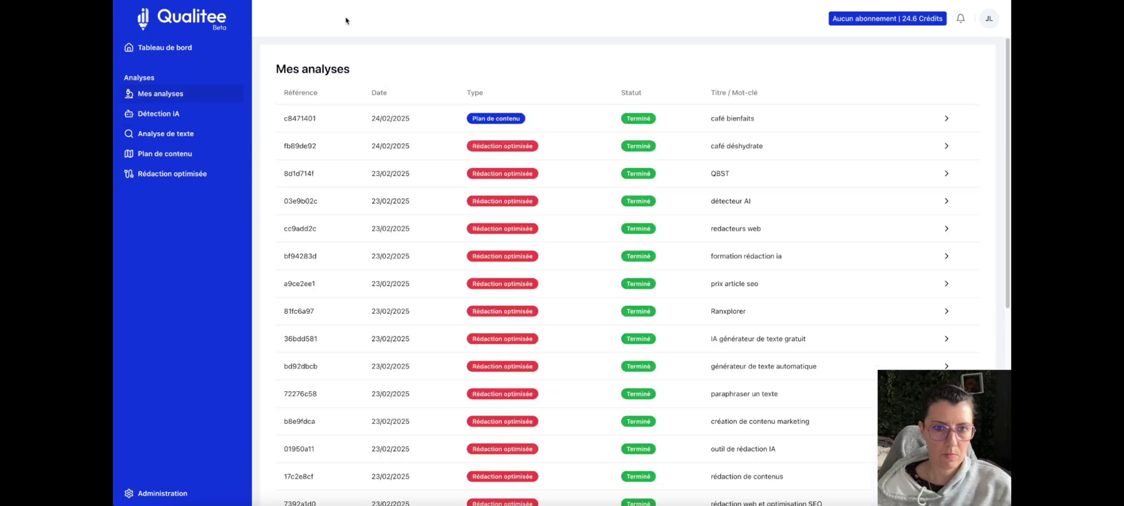
{"action": "left_click", "coordinate": [535, 150]}
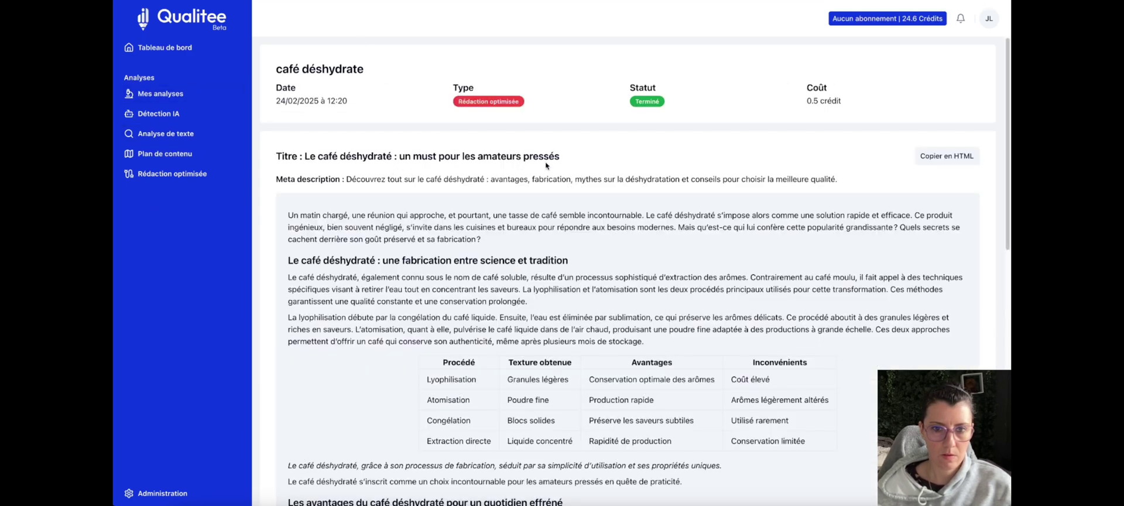
{"action": "left_click_drag", "start_coordinate": [563, 158], "coordinate": [310, 166]}
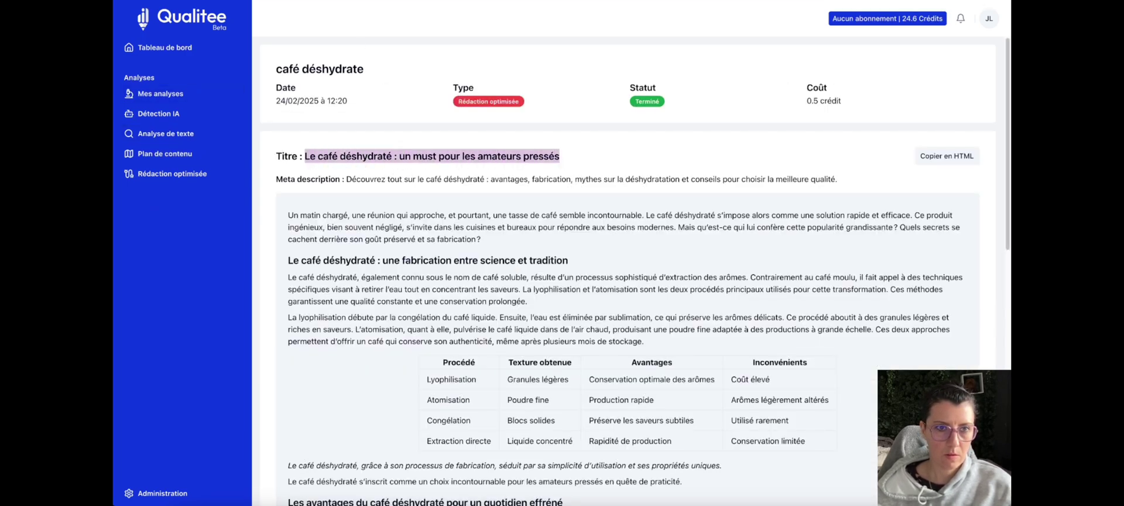
{"action": "left_click", "coordinate": [328, 1]}
{"action": "left_click", "coordinate": [369, 136]}
{"action": "left_click", "coordinate": [362, 121]}
{"action": "type", "text": "Le café déshydraté : un must pour les amateurs pressés"}
Set the main keyword to "café déshydrate" and run the text analysis
{"action": "left_click", "coordinate": [339, 165]}
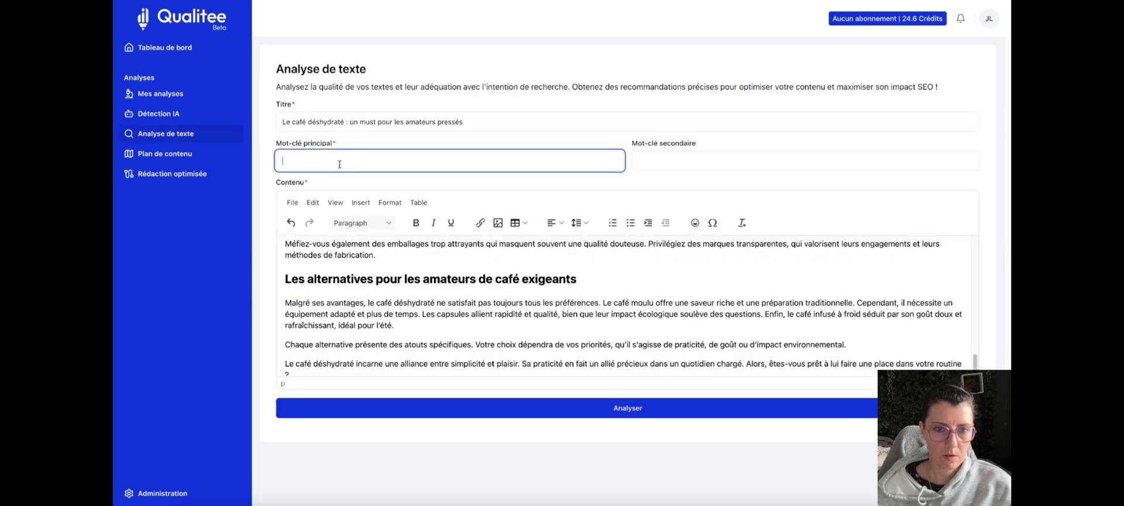
{"action": "type", "text": "café déshydrate"}
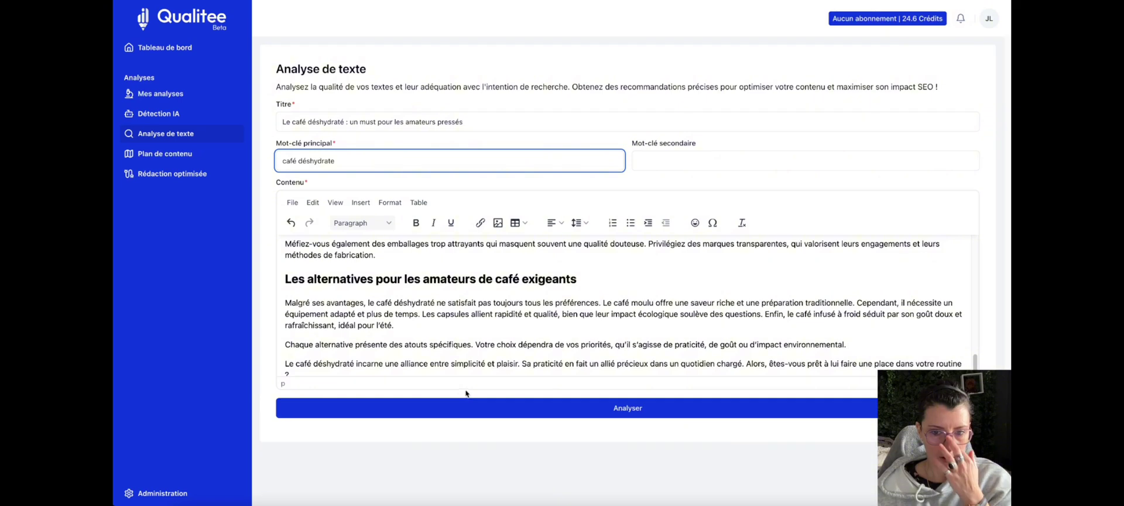
{"action": "left_click", "coordinate": [467, 407]}
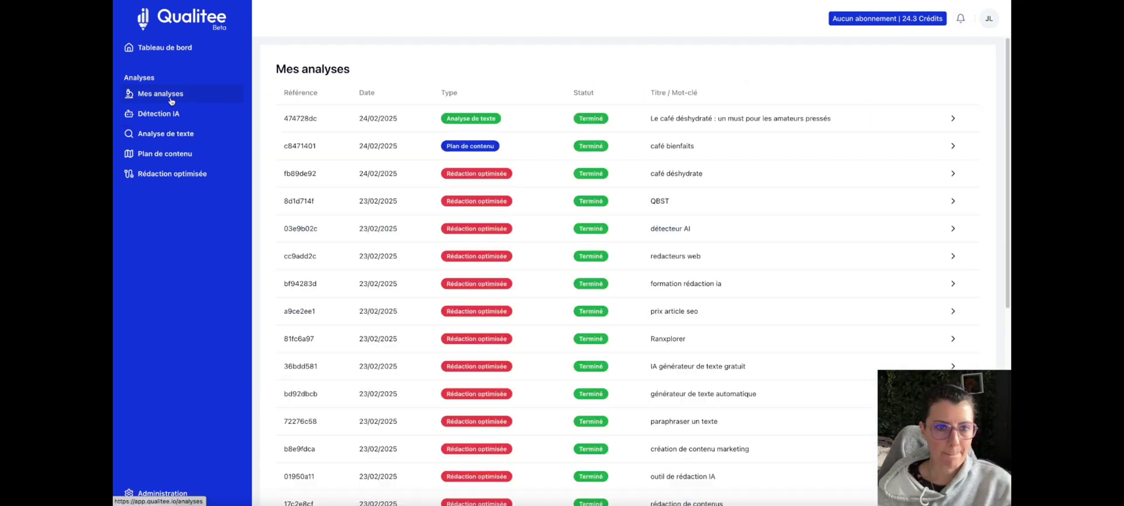
Open the finished text analysis "Le café déshydraté : un must pour les amateurs pressés" and highlight its Qualitee score and audience expertise level
{"action": "left_click", "coordinate": [539, 119]}
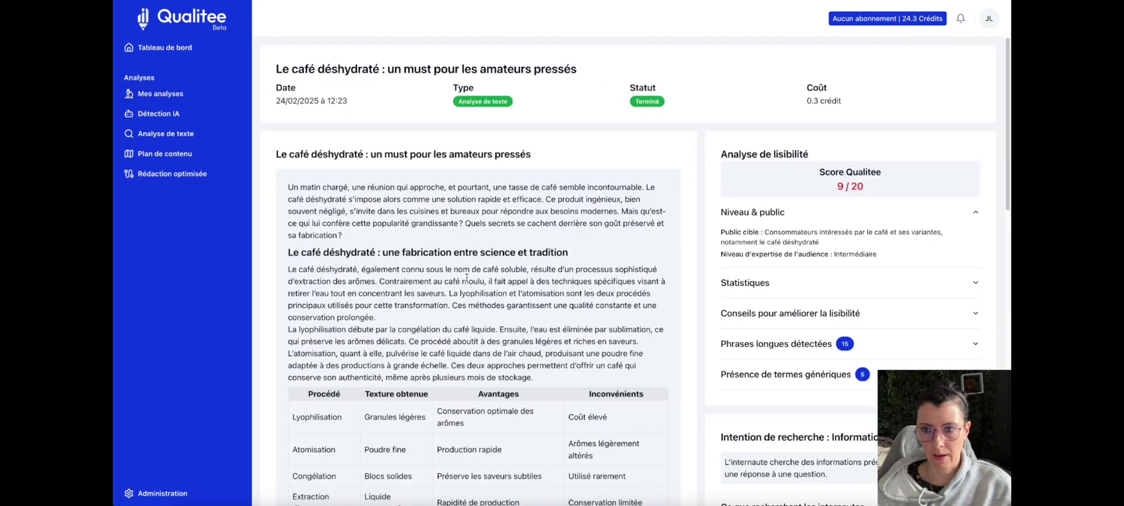
{"action": "left_click_drag", "start_coordinate": [836, 186], "coordinate": [864, 186]}
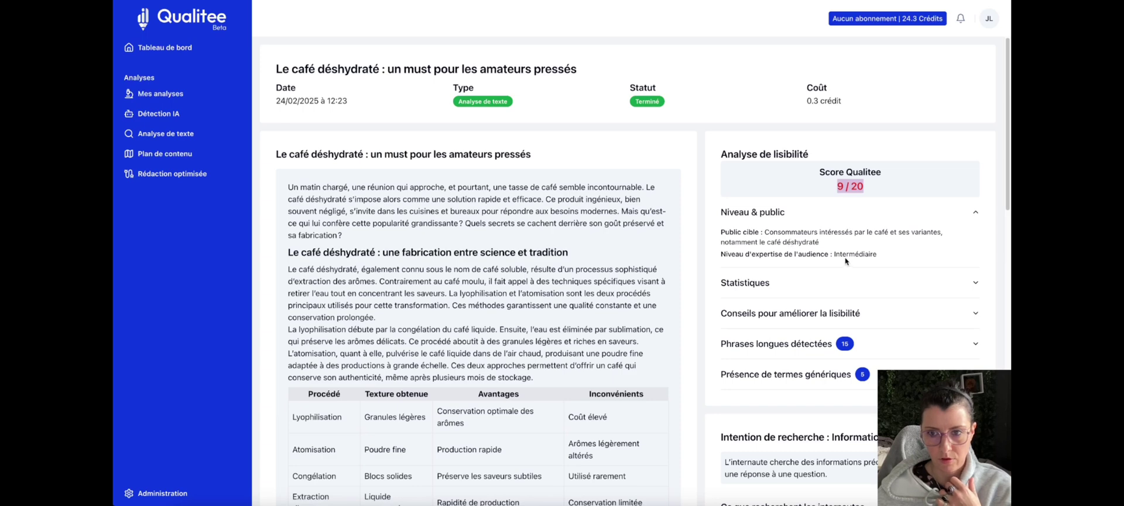
{"action": "left_click_drag", "start_coordinate": [847, 255], "coordinate": [876, 254]}
{"action": "left_click_drag", "start_coordinate": [836, 172], "coordinate": [871, 171]}
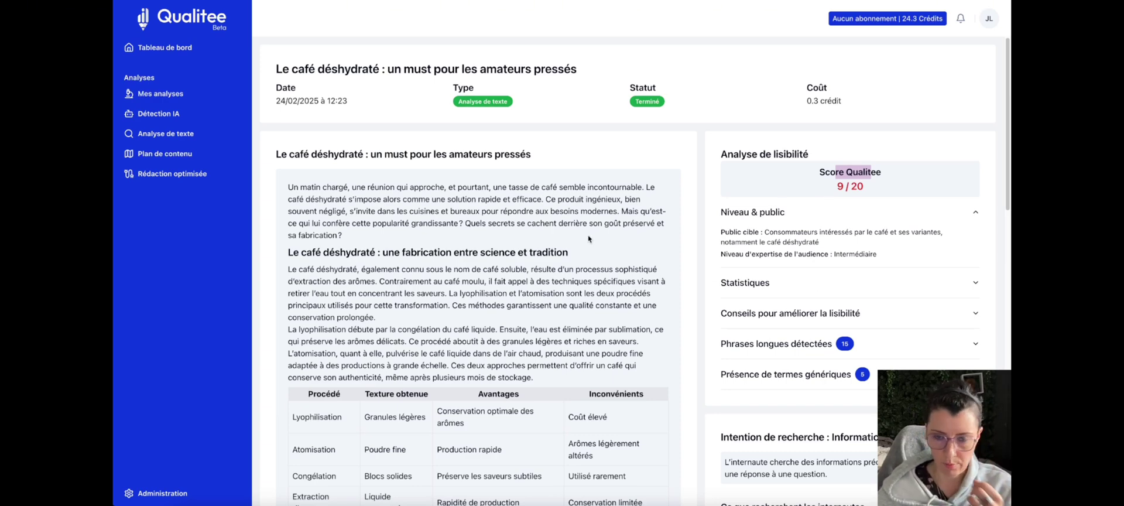
Expand the readability statistics and highlight the average words per sentence, complex word percentage and Flesch Kincaid score
{"action": "scroll", "coordinate": [593, 239], "scroll_direction": "down", "scroll_amount": 1}
{"action": "left_click", "coordinate": [807, 265]}
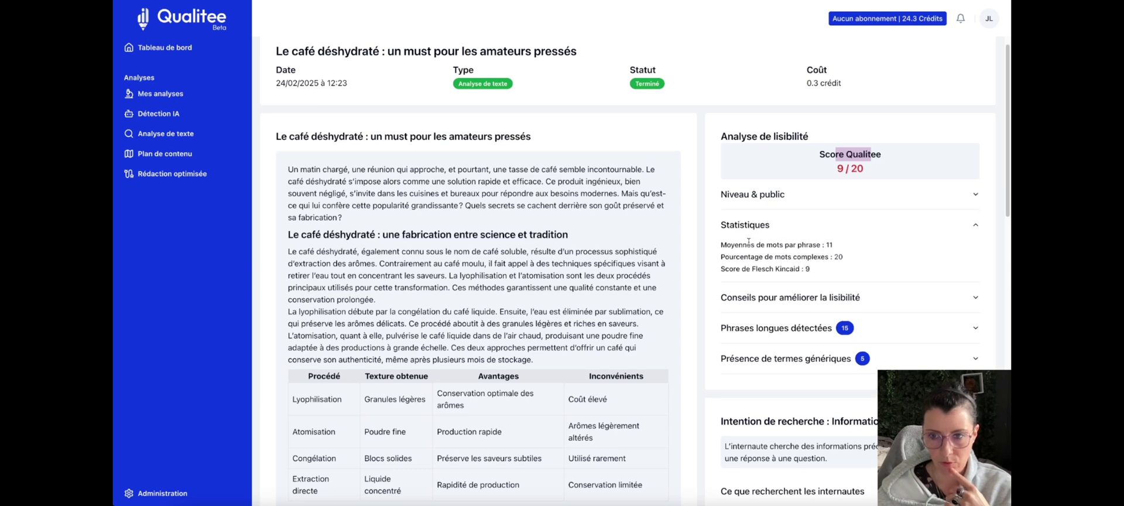
{"action": "left_click_drag", "start_coordinate": [767, 244], "coordinate": [855, 249]}
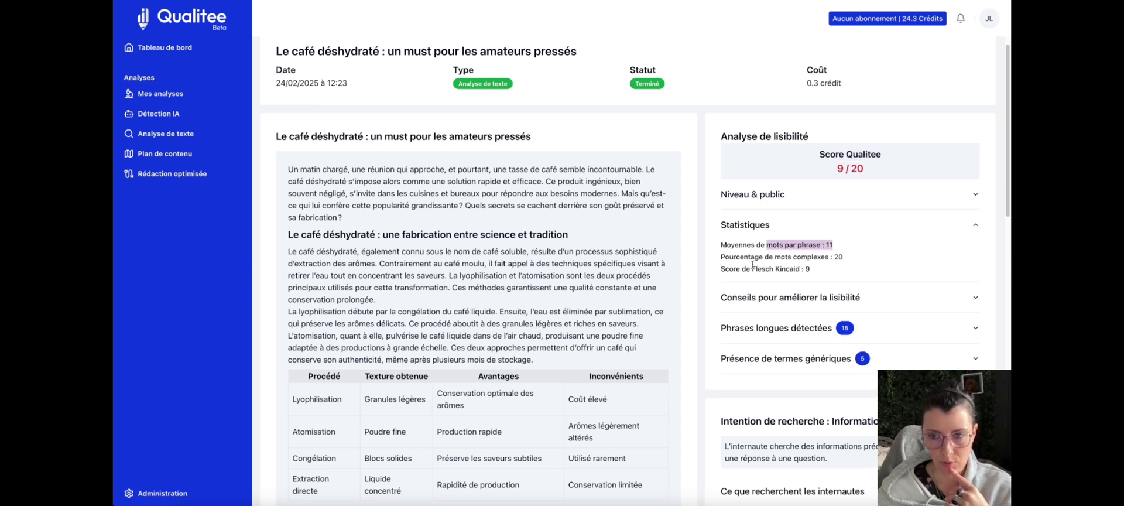
{"action": "left_click_drag", "start_coordinate": [752, 259], "coordinate": [844, 258]}
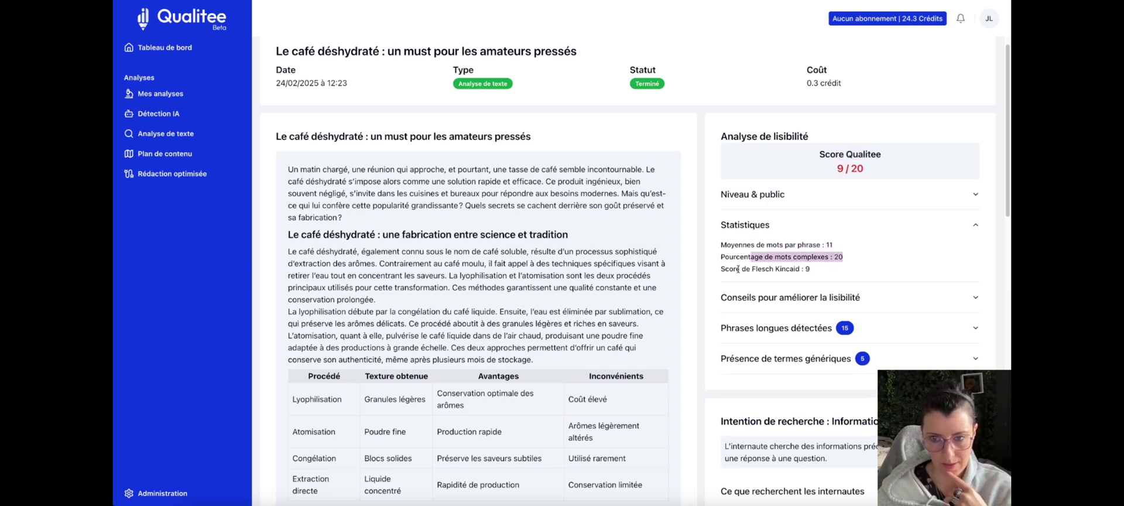
{"action": "left_click_drag", "start_coordinate": [738, 269], "coordinate": [814, 270]}
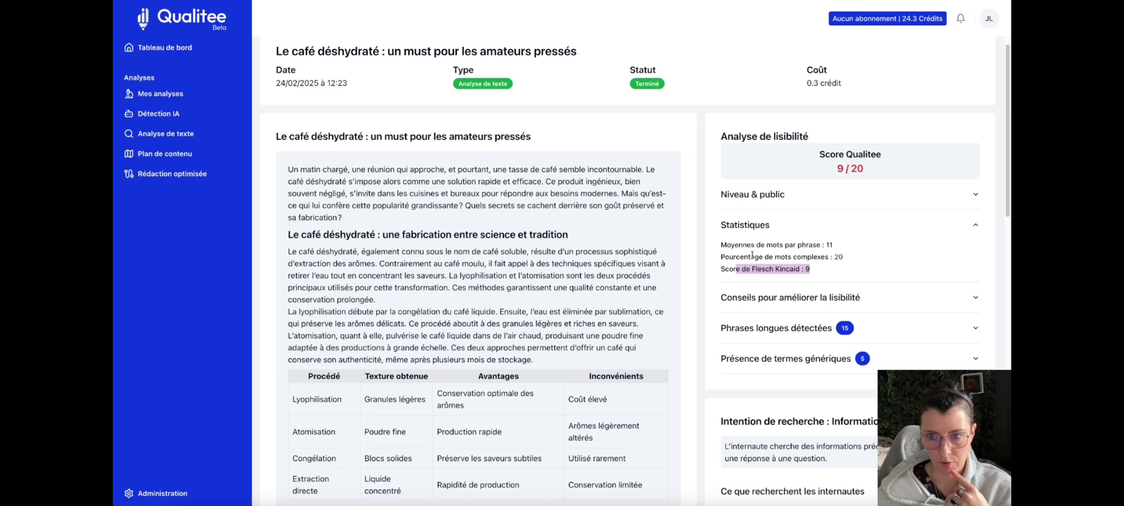
Expand the advice for improving readability and highlight the whole list of recommendations
{"action": "left_click", "coordinate": [757, 300]}
{"action": "left_click_drag", "start_coordinate": [718, 276], "coordinate": [936, 319]}
{"action": "scroll", "coordinate": [682, 322], "scroll_direction": "down", "scroll_amount": 3}
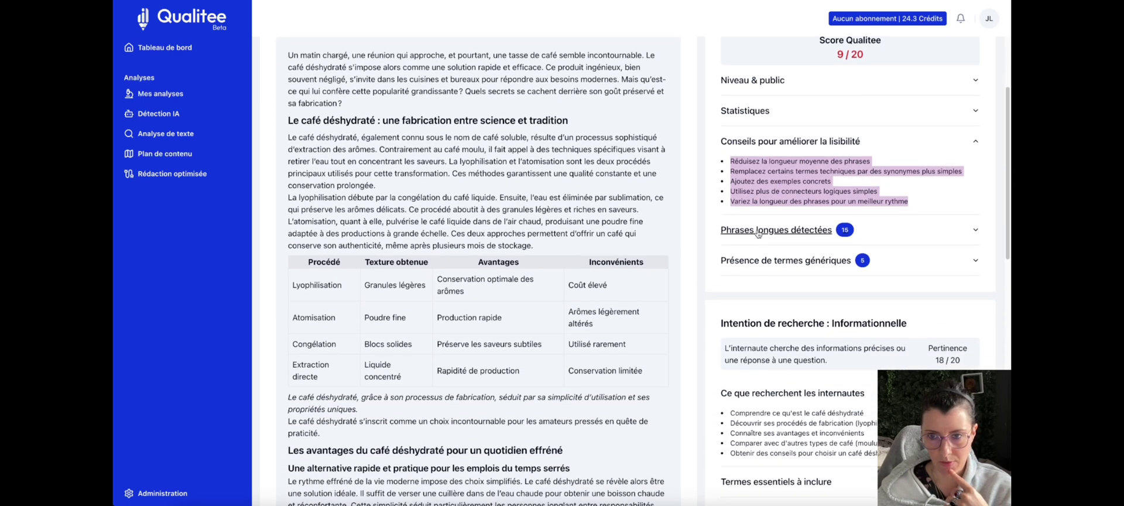
Review the detected long sentences and the generic terms in the readability analysis, collapsing each list after viewing
{"action": "left_click", "coordinate": [758, 231]}
{"action": "scroll", "coordinate": [734, 287], "scroll_direction": "down", "scroll_amount": 5}
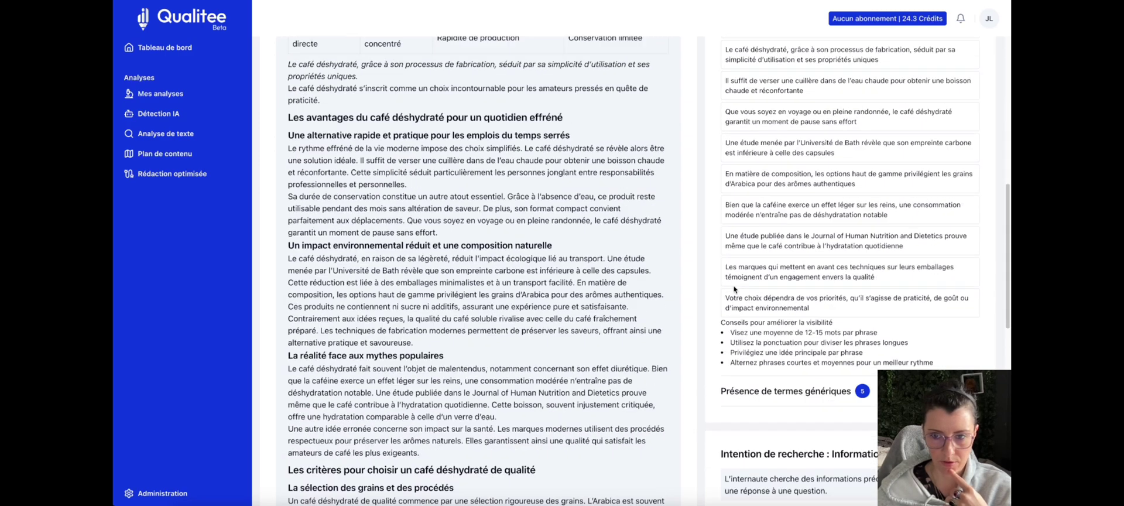
{"action": "scroll", "coordinate": [787, 309], "scroll_direction": "up", "scroll_amount": 5}
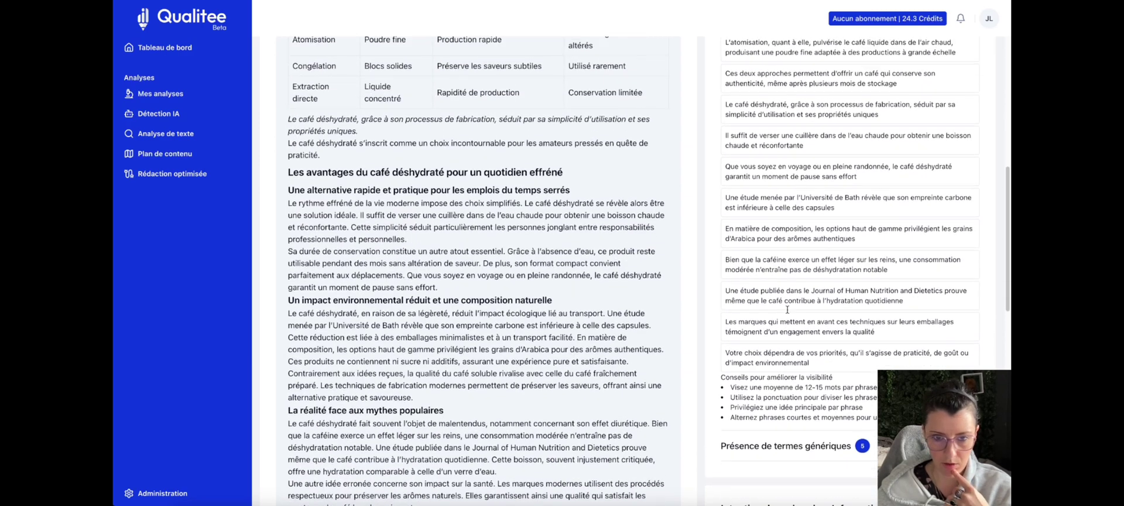
{"action": "left_click", "coordinate": [785, 84]}
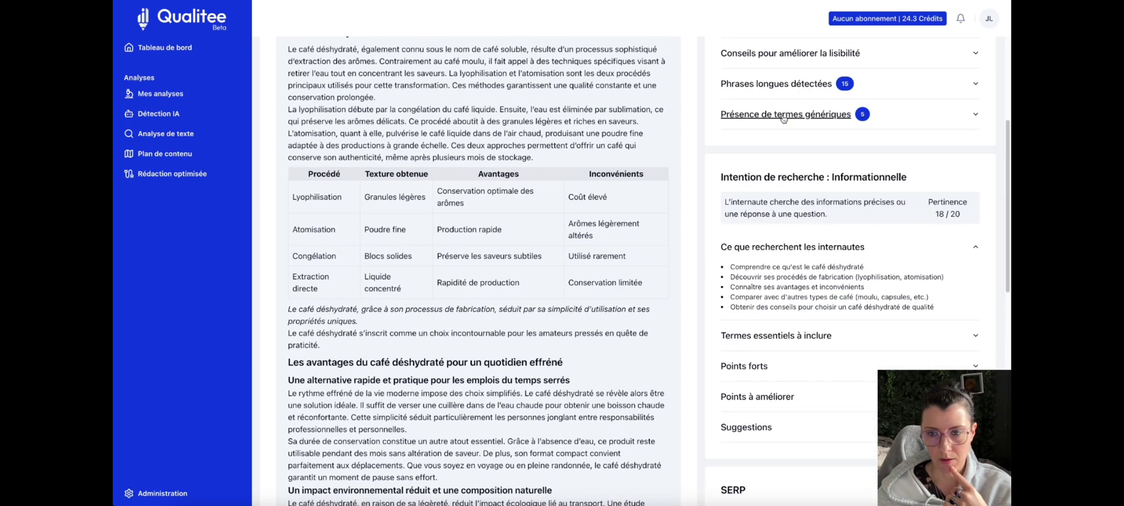
{"action": "left_click", "coordinate": [784, 114]}
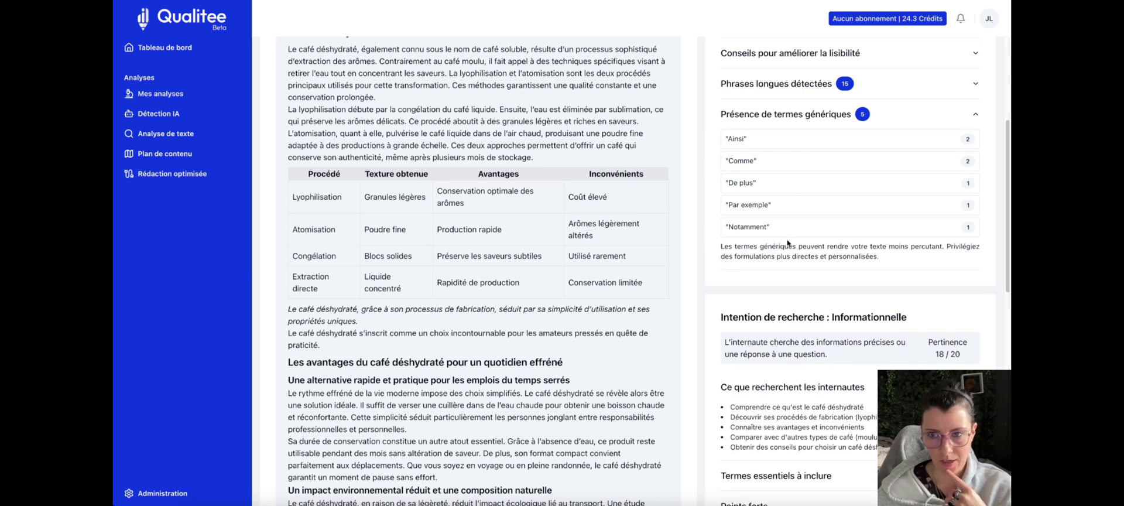
{"action": "left_click", "coordinate": [788, 116]}
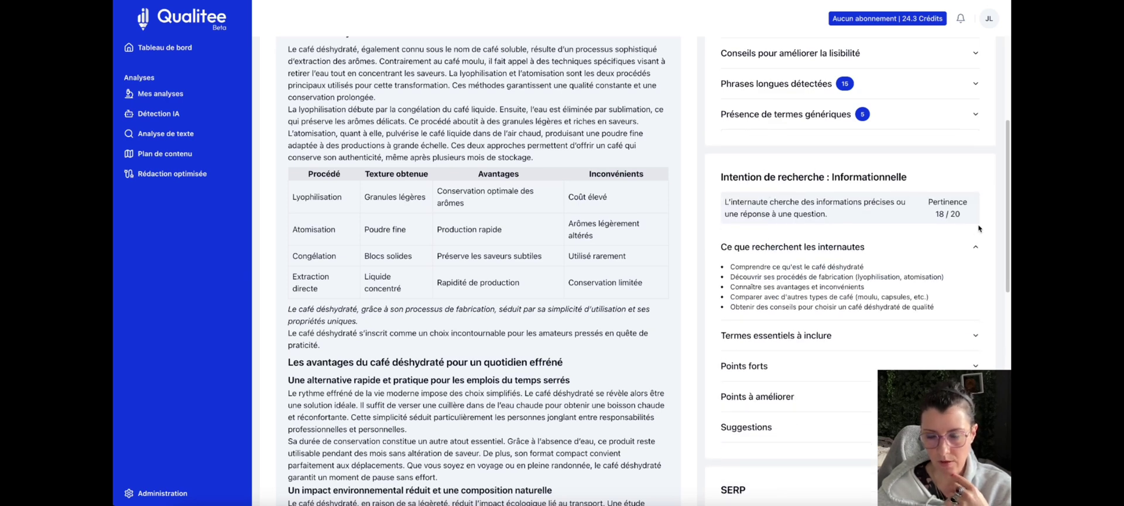
Highlight the search intent relevance score and review the essential terms to include and the article's strong points
{"action": "left_click_drag", "start_coordinate": [936, 213], "coordinate": [962, 215]}
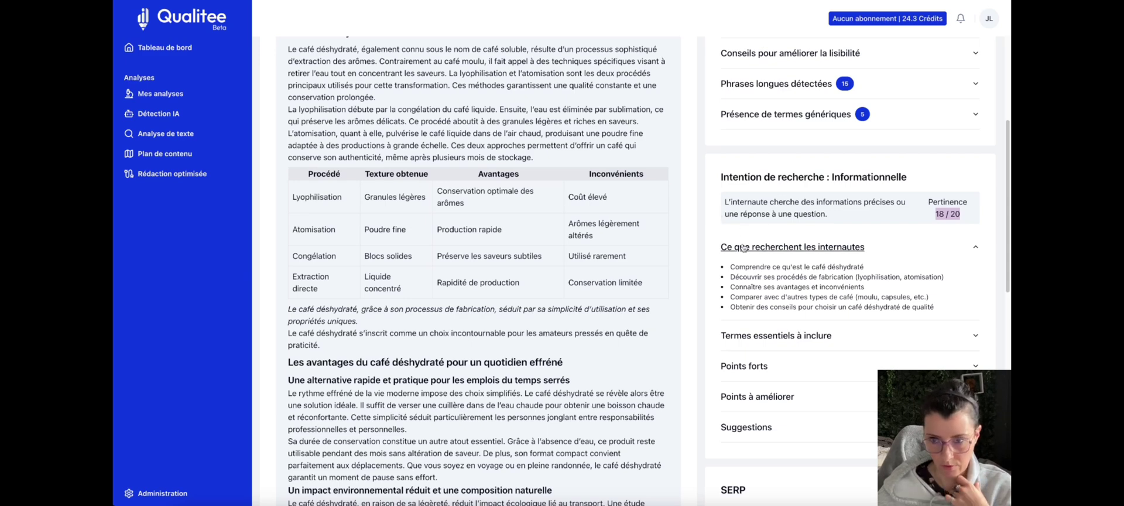
{"action": "scroll", "coordinate": [756, 317], "scroll_direction": "down", "scroll_amount": 2}
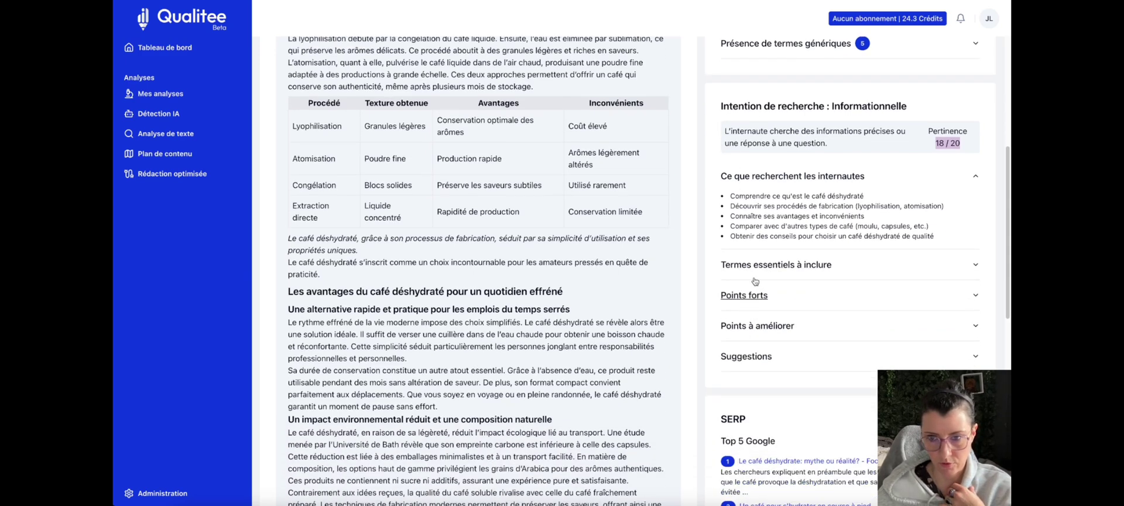
{"action": "left_click", "coordinate": [854, 267]}
{"action": "left_click", "coordinate": [855, 209]}
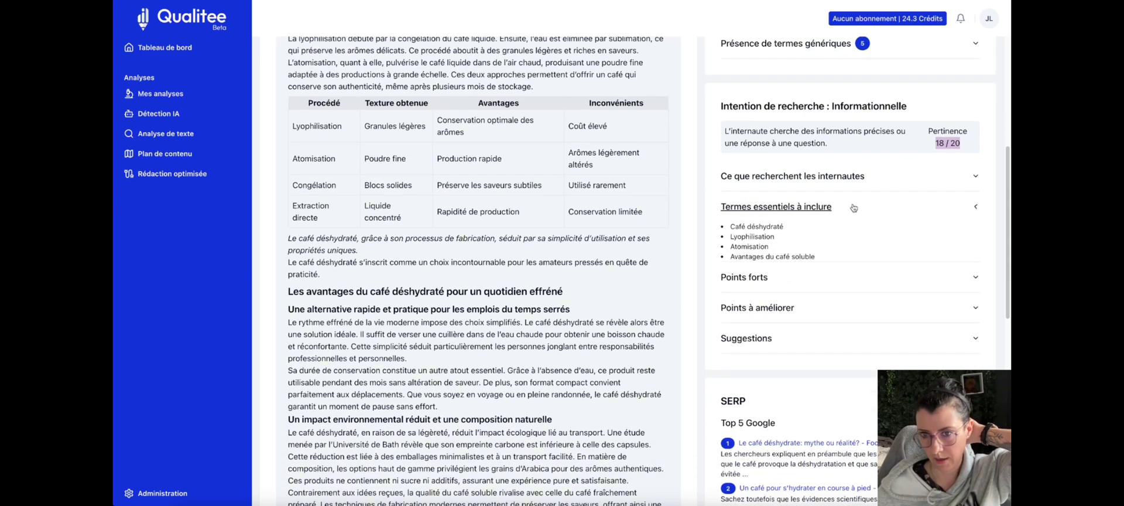
{"action": "left_click", "coordinate": [800, 244]}
{"action": "left_click", "coordinate": [799, 244]}
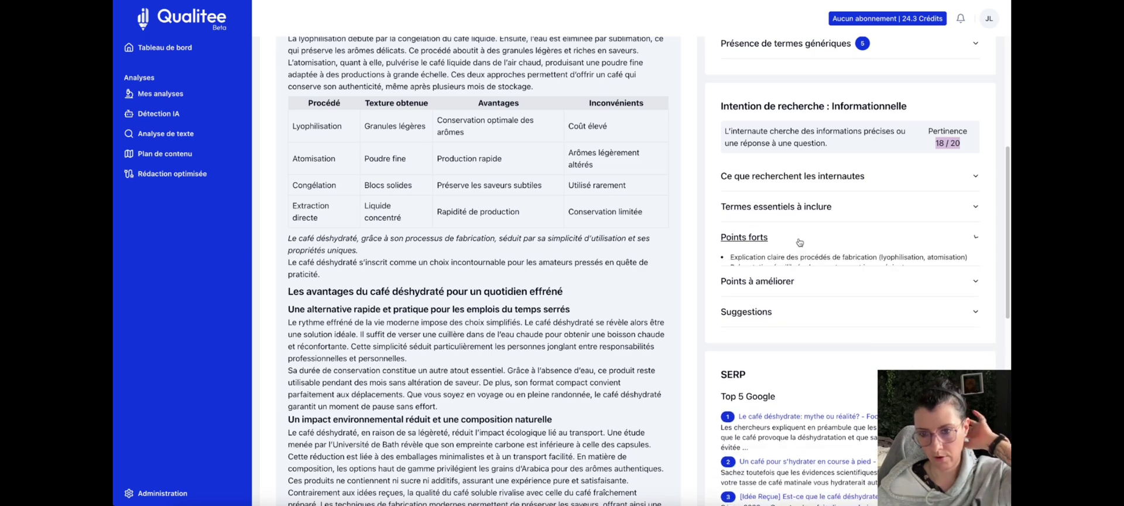
Review the search intent's points to improve and suggestions, highlighting "l'origine historique" before collapsing the suggestions
{"action": "left_click", "coordinate": [811, 269]}
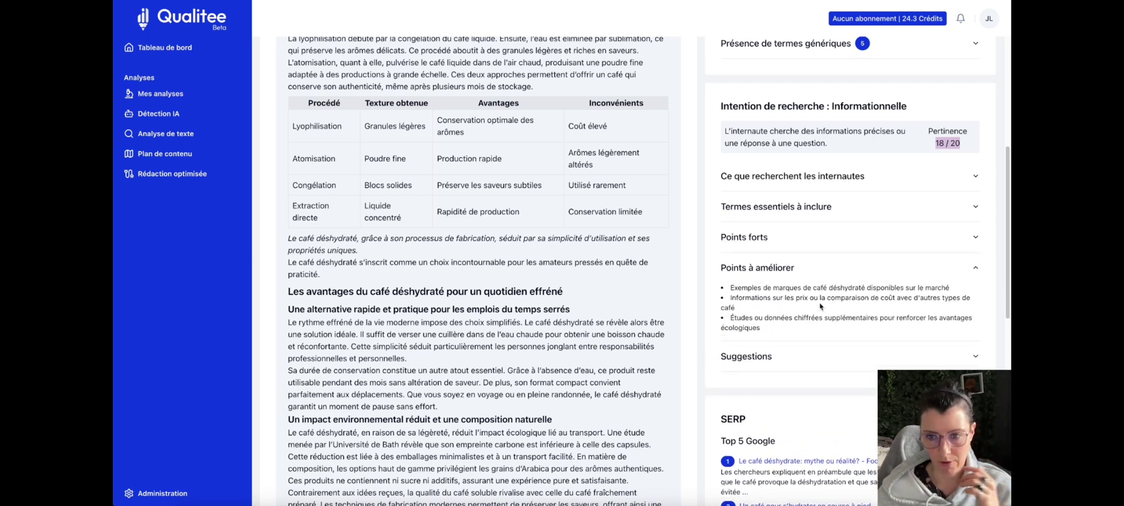
{"action": "left_click", "coordinate": [827, 268]}
{"action": "left_click", "coordinate": [795, 300]}
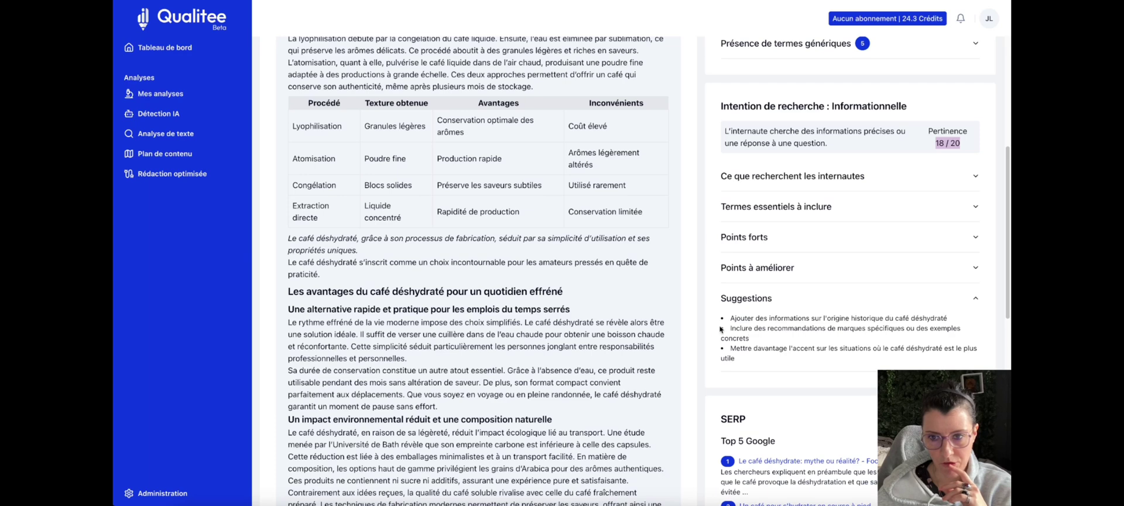
{"action": "left_click_drag", "start_coordinate": [823, 319], "coordinate": [885, 318]}
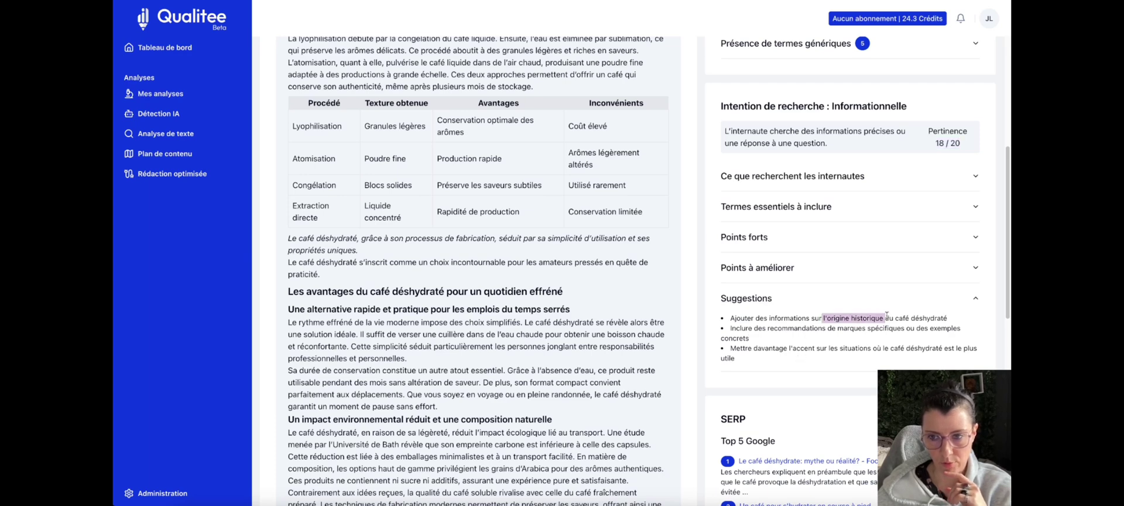
{"action": "left_click", "coordinate": [773, 299]}
Examine the SERP section's top 5 Google results and keyword metrics, highlighting the number of pages with the keyword in the title
{"action": "scroll", "coordinate": [728, 231], "scroll_direction": "down", "scroll_amount": 5}
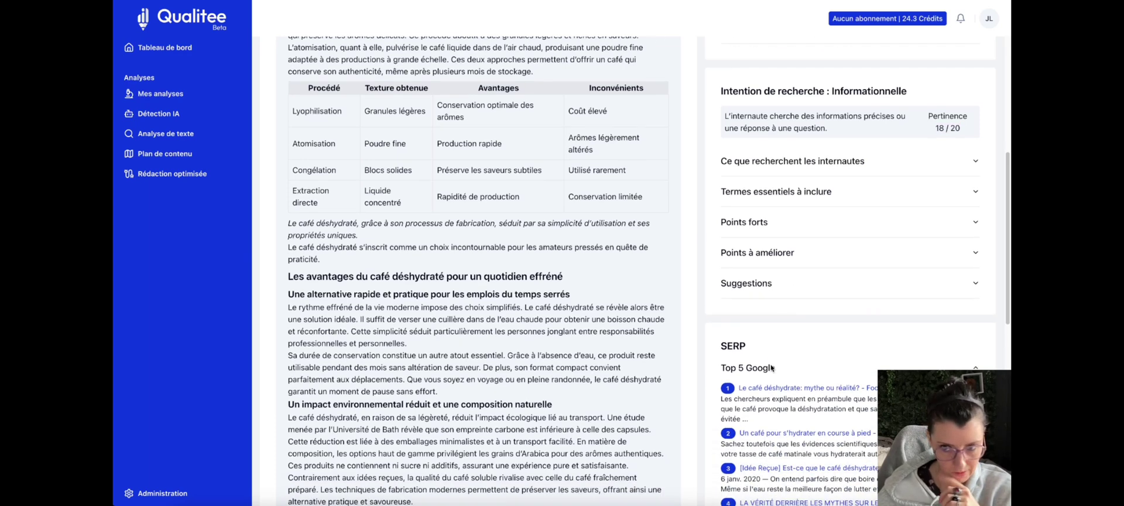
{"action": "scroll", "coordinate": [728, 231], "scroll_direction": "down", "scroll_amount": 3}
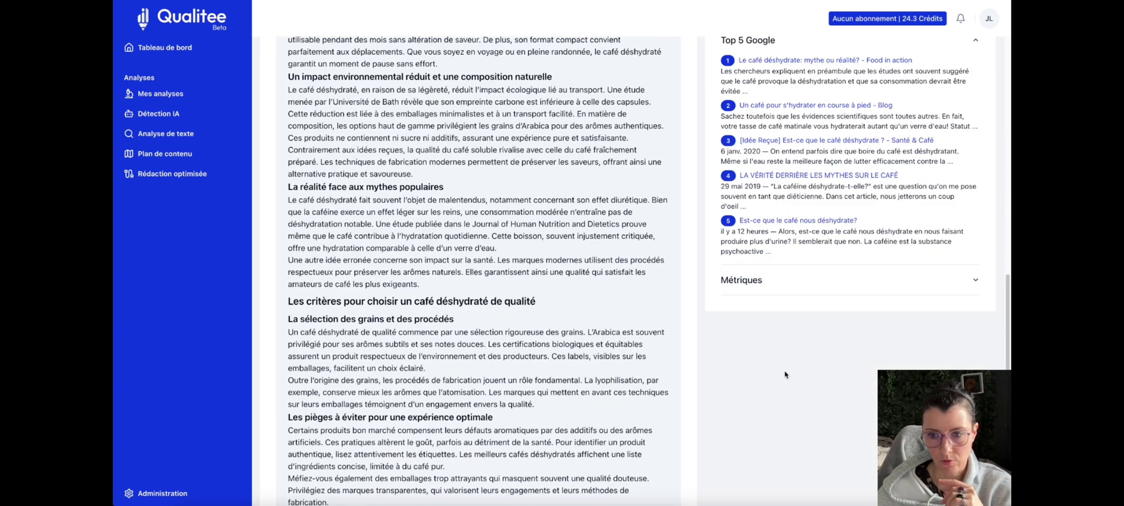
{"action": "left_click", "coordinate": [803, 286]}
{"action": "scroll", "coordinate": [714, 315], "scroll_direction": "up", "scroll_amount": 4}
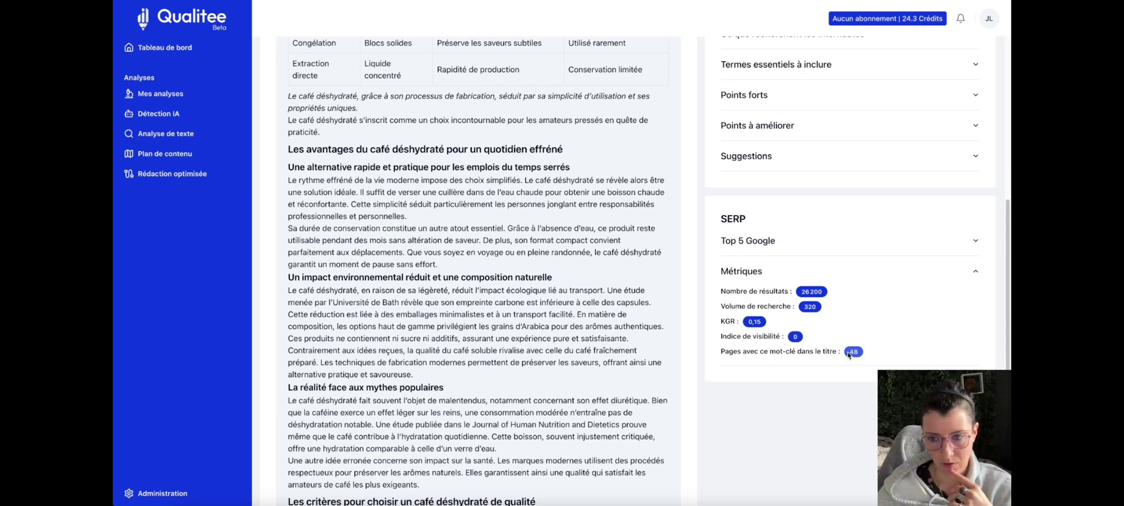
{"action": "left_click_drag", "start_coordinate": [849, 354], "coordinate": [865, 353]}
{"action": "scroll", "coordinate": [662, 359], "scroll_direction": "up", "scroll_amount": 7}
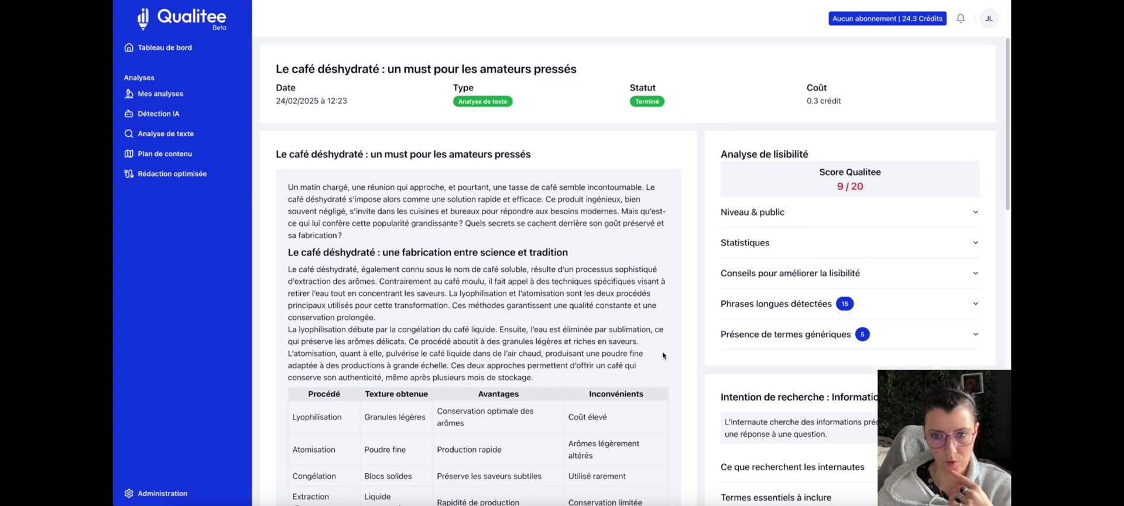
Return to the past analyses list and briefly view the Qualitee website's pricing page in another browser window
{"action": "left_click", "coordinate": [157, 94]}
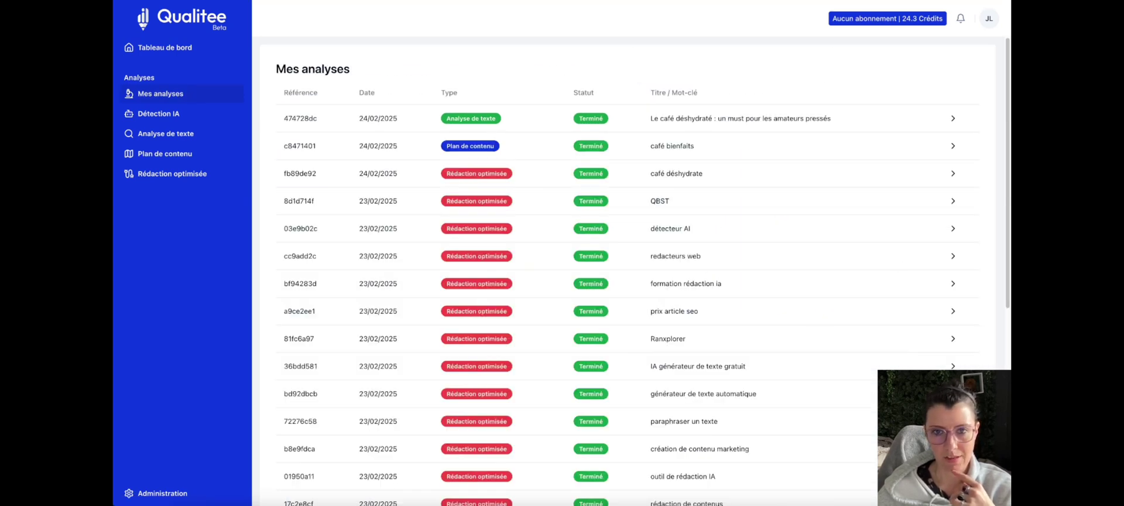
{"action": "left_click", "coordinate": [426, 504]}
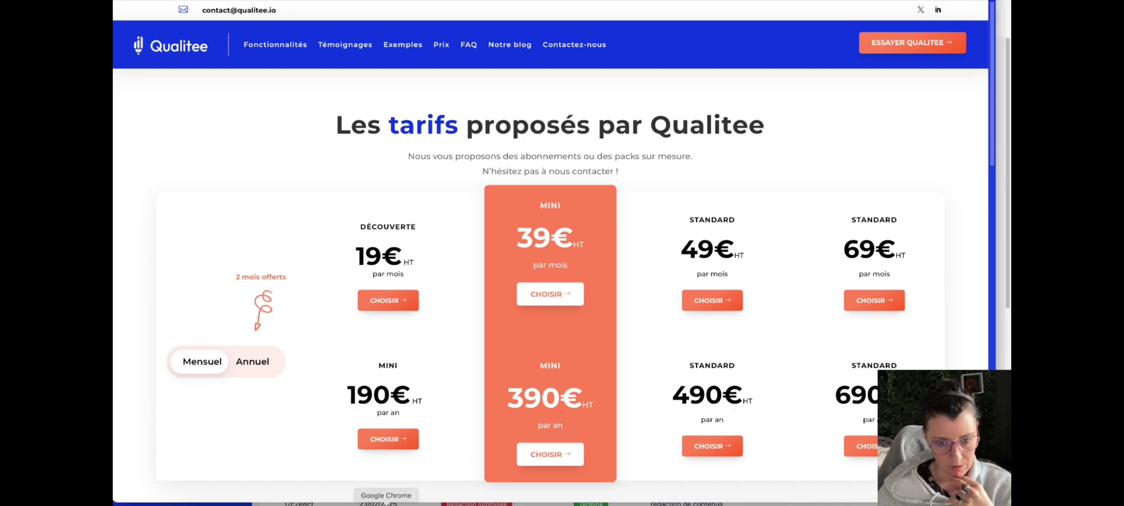
{"action": "left_click", "coordinate": [387, 502]}
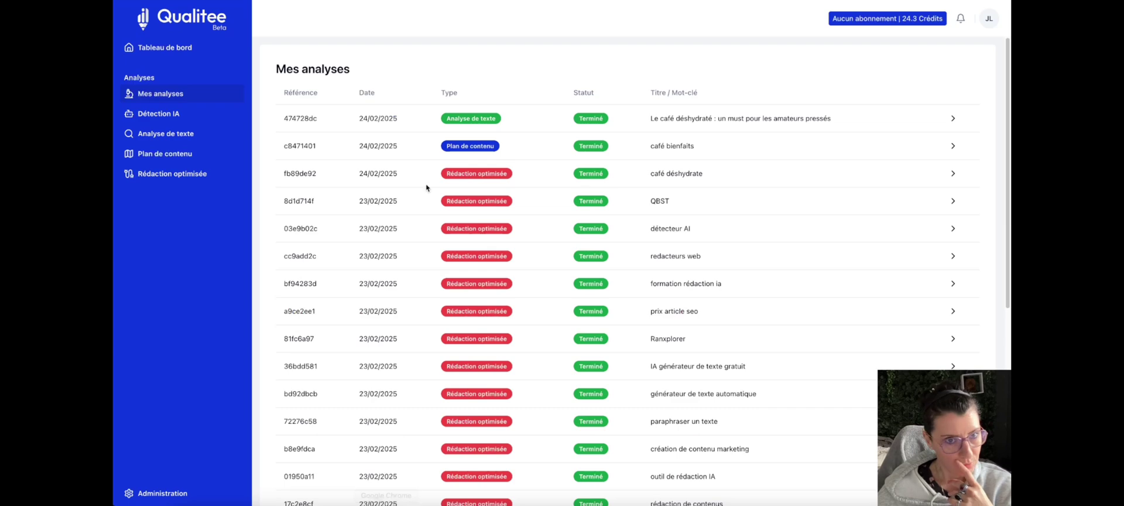
Open the subscription plans from the account's credits and review all offers, highlighting the Découverte plan's price and article allowance
{"action": "left_click", "coordinate": [853, 21]}
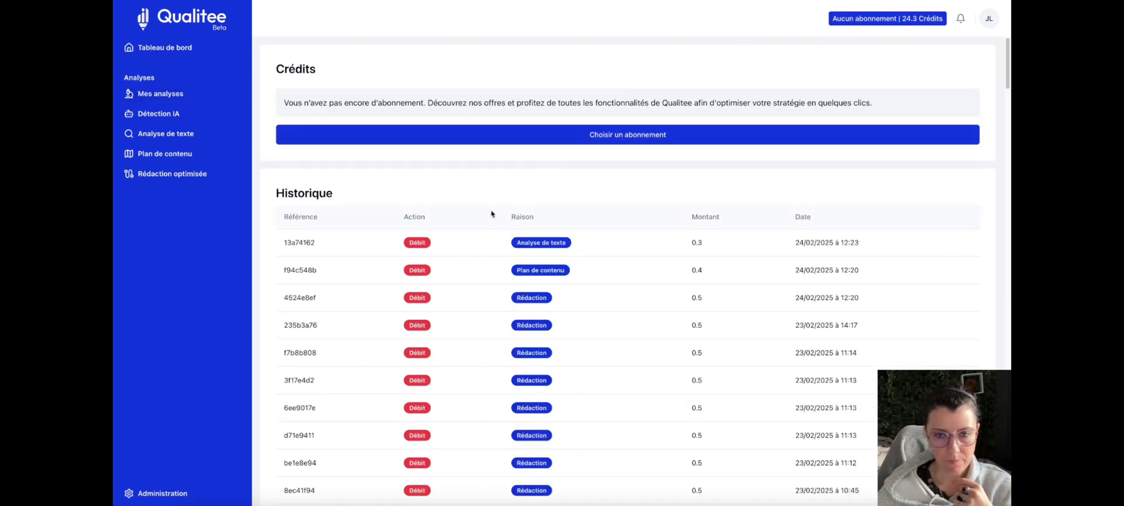
{"action": "scroll", "coordinate": [490, 235], "scroll_direction": "down", "scroll_amount": 1}
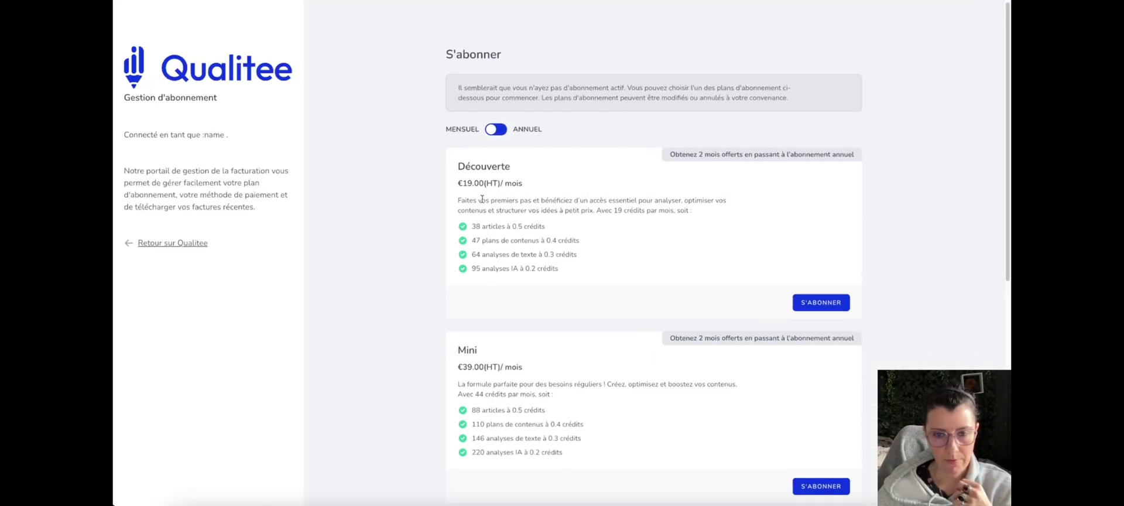
{"action": "left_click_drag", "start_coordinate": [462, 183], "coordinate": [487, 184]}
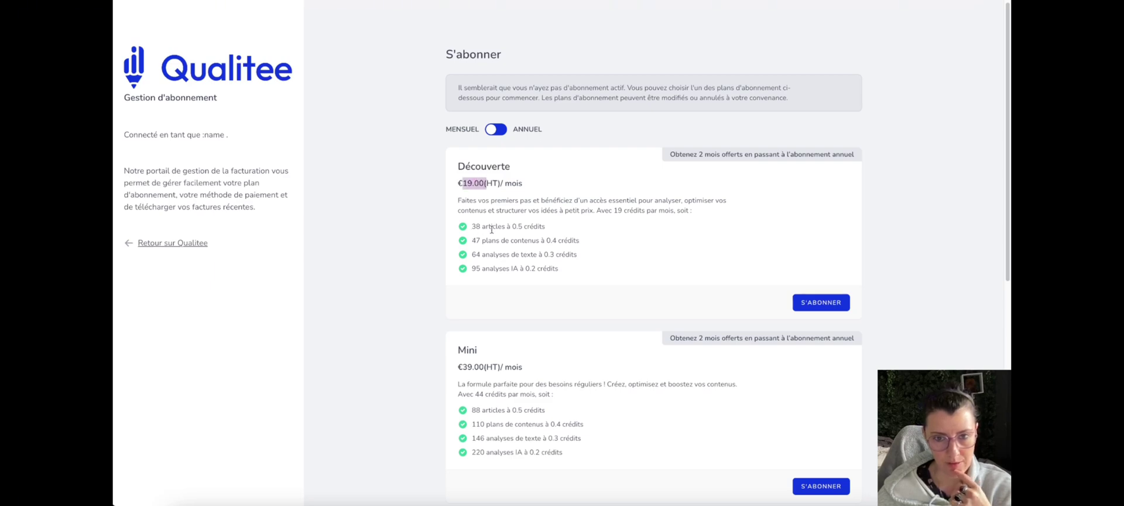
{"action": "left_click_drag", "start_coordinate": [473, 228], "coordinate": [507, 227]}
{"action": "scroll", "coordinate": [509, 281], "scroll_direction": "down", "scroll_amount": 7}
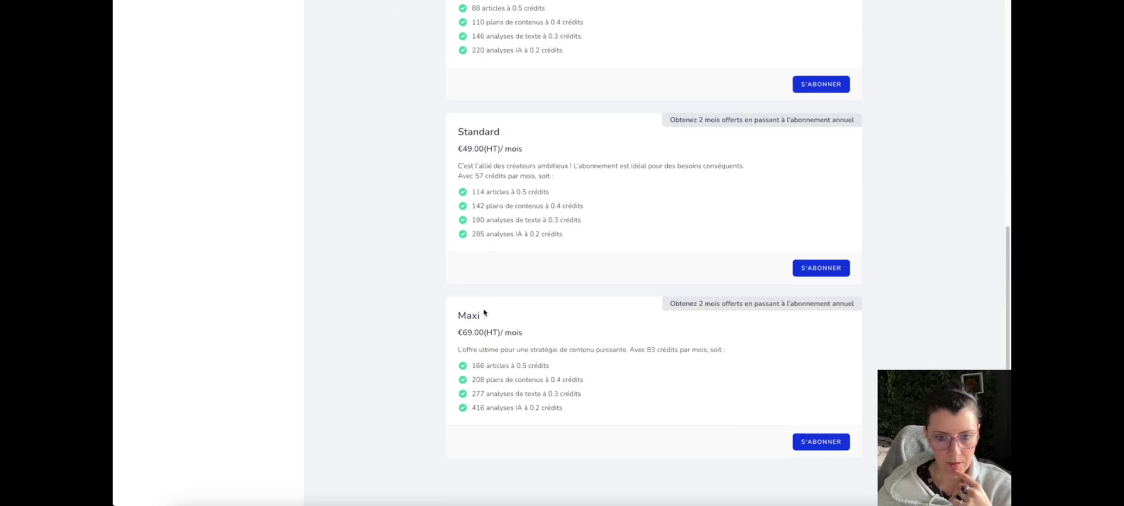